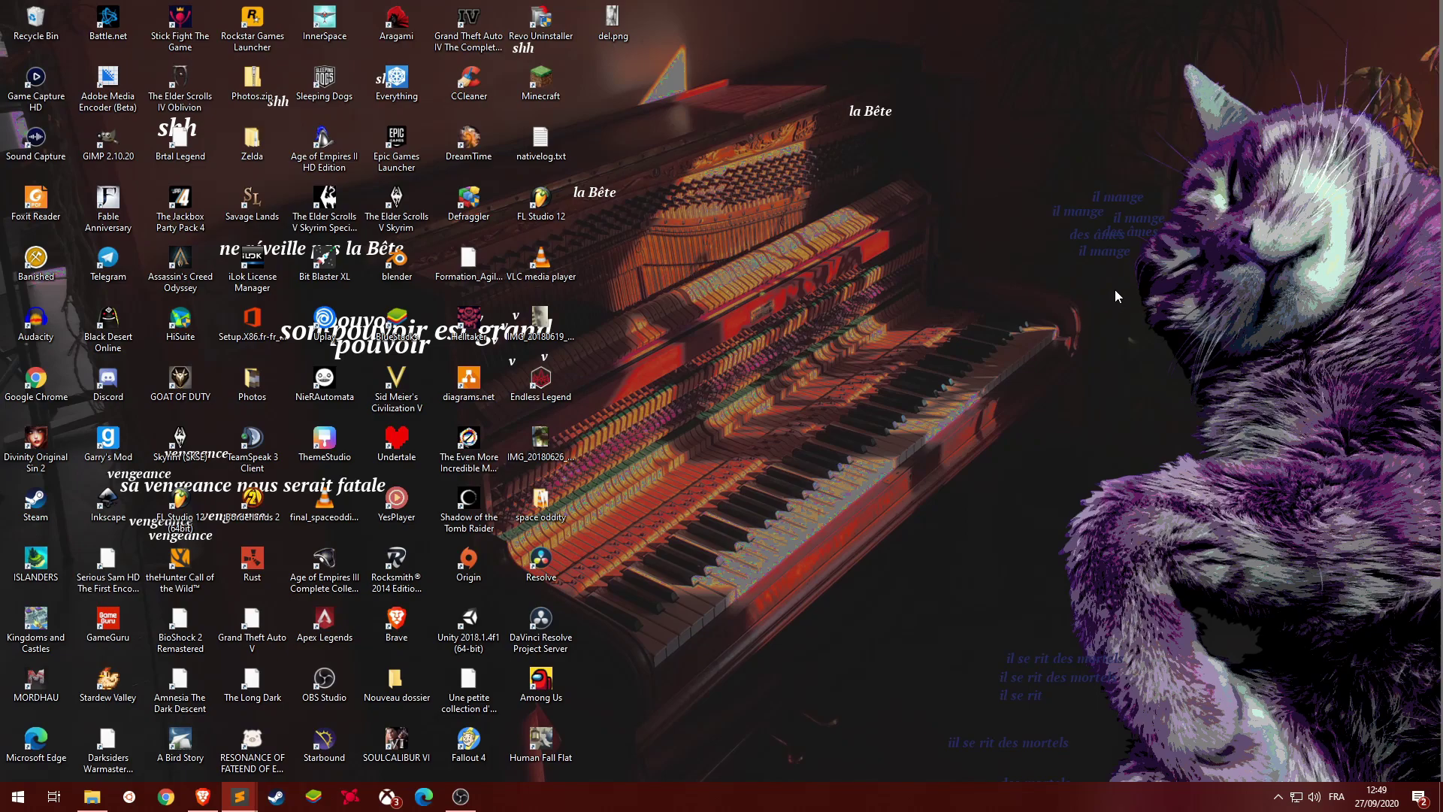
Drag across the Windows desktop while no application is open yet.
left_click_drag(1100, 274, 968, 371)
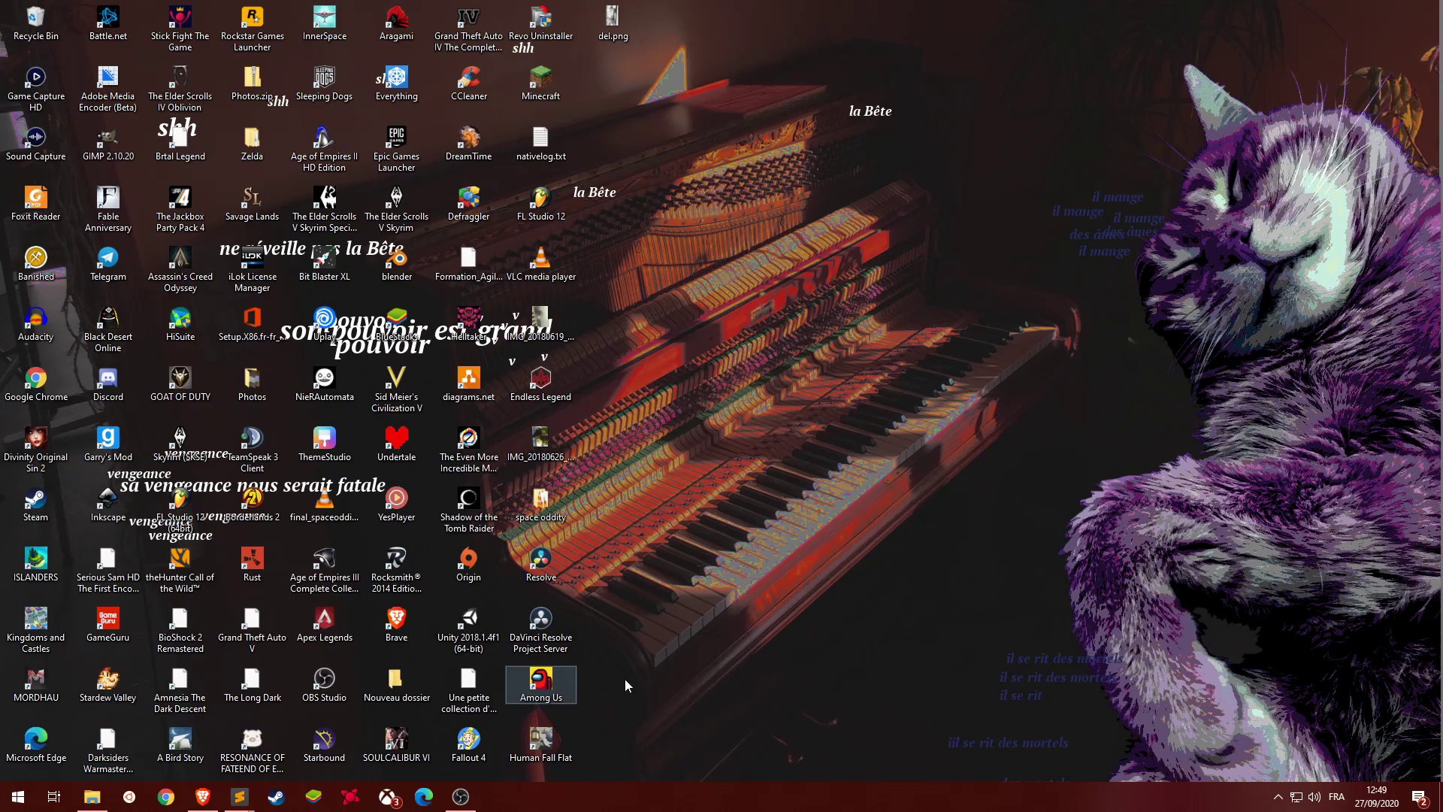
Dismiss the 'powers' Start search, then open and close Edge's taskbar jump list twice.
key("super")
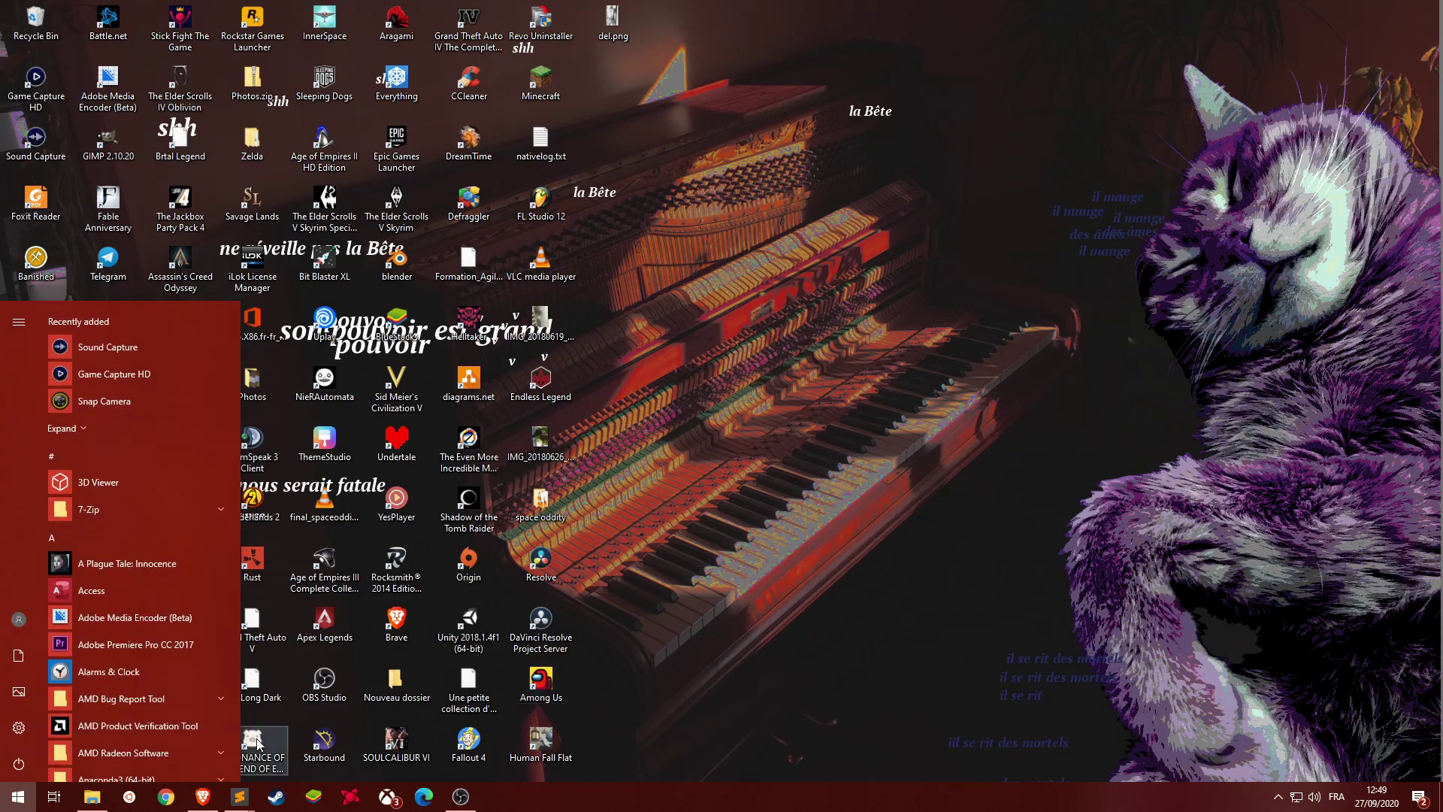
type("powers")
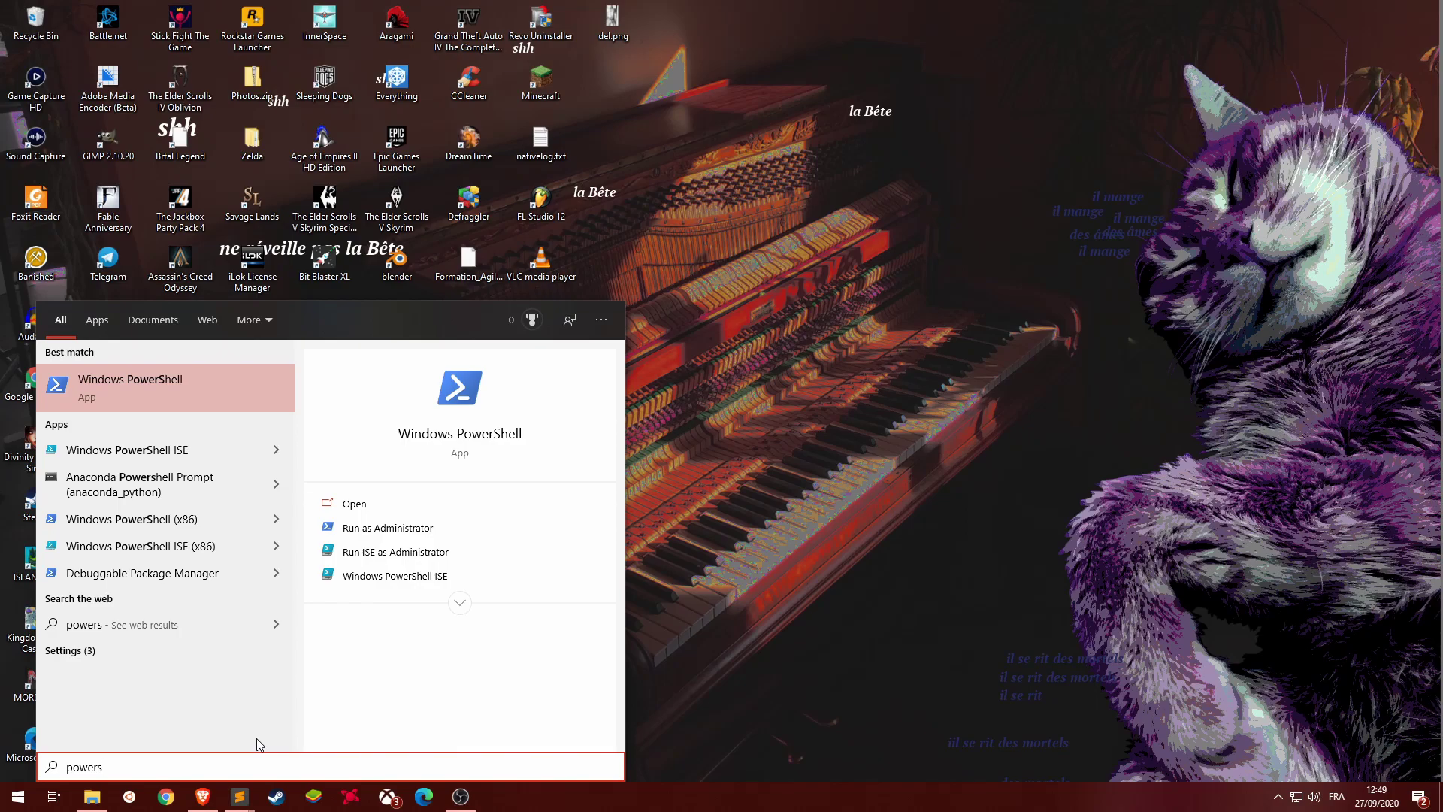
key("Return")
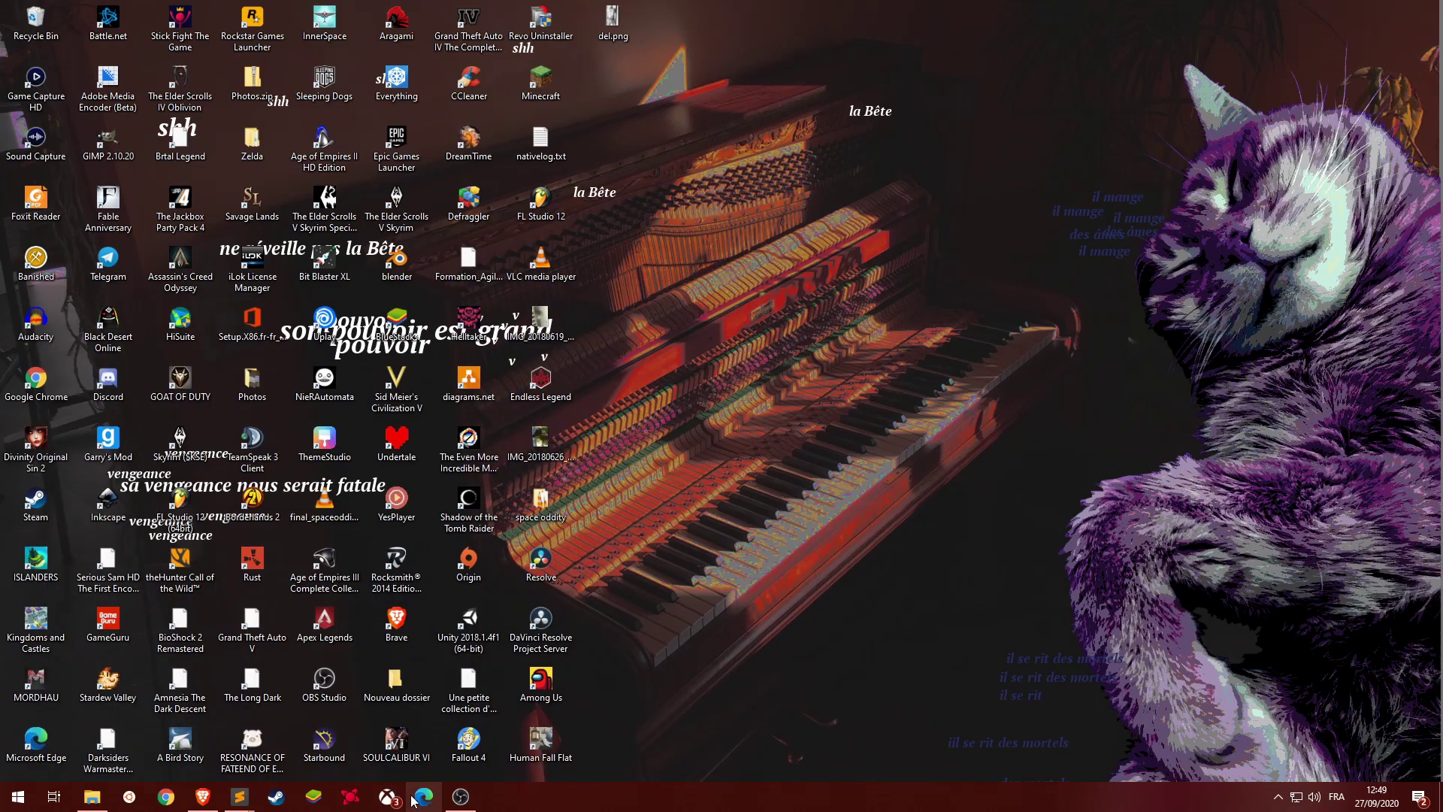
right_click(422, 796)
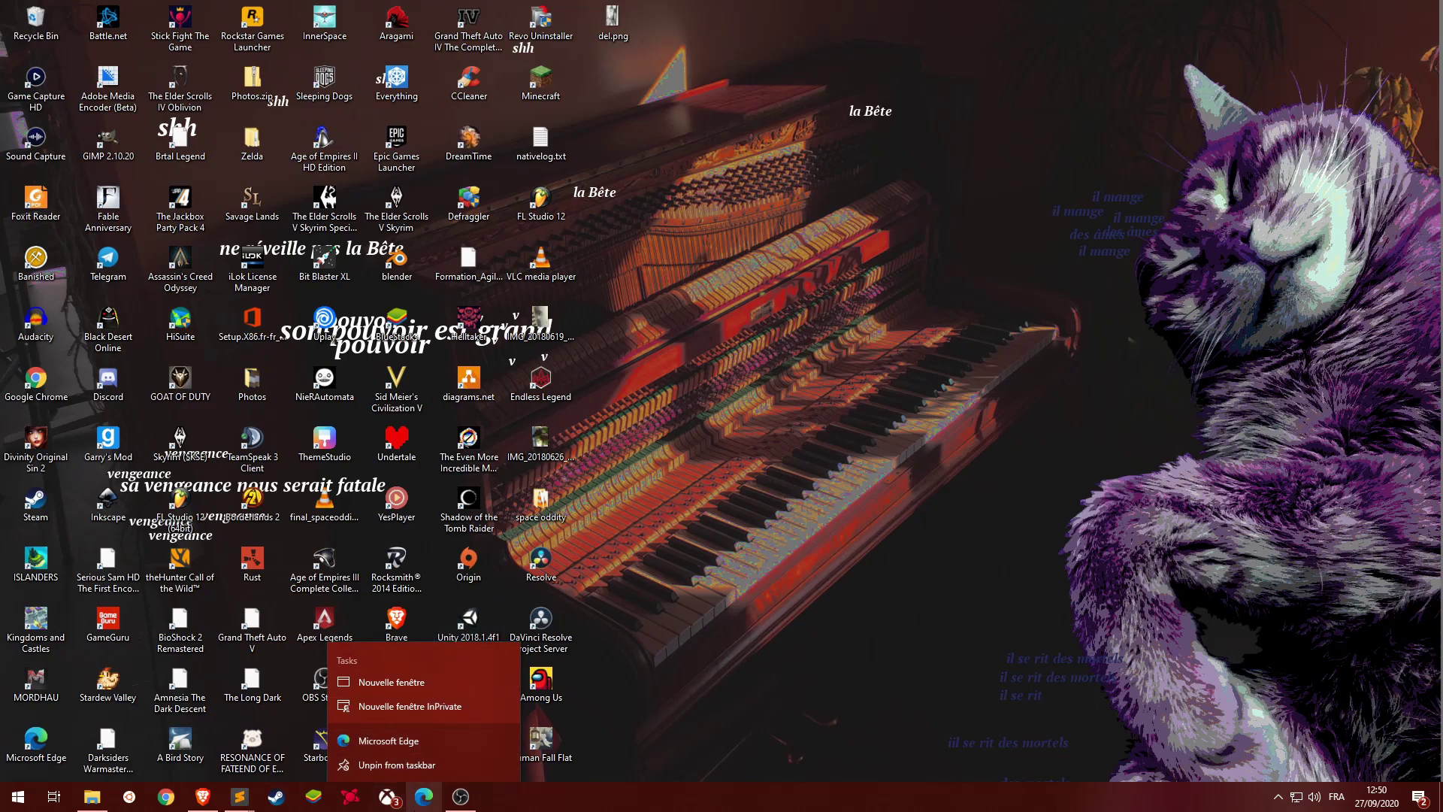
left_click(423, 797)
right_click(424, 796)
left_click(674, 681)
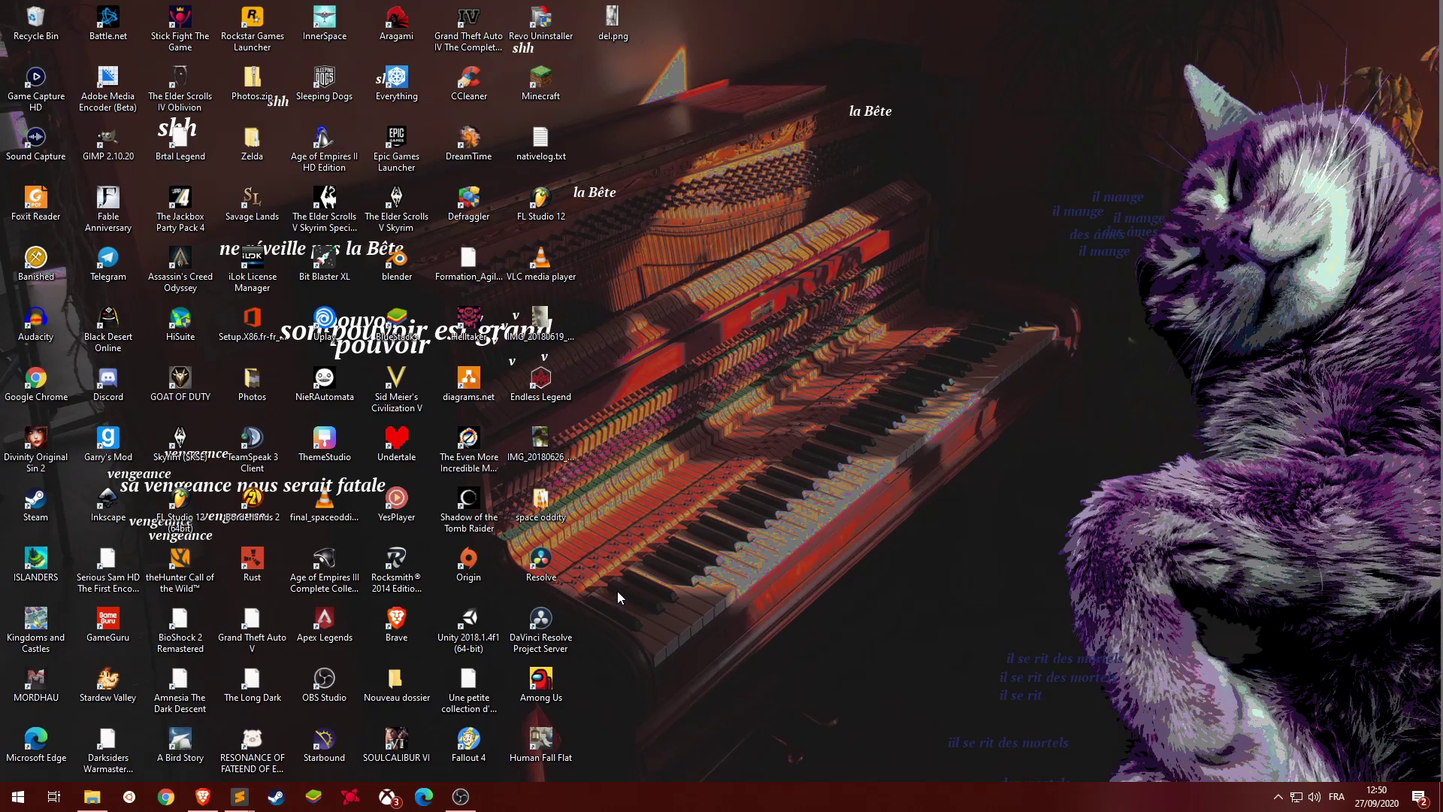
Search the Start menu for 'edge' and bring up the Microsoft Edge result's context options.
key("super")
type("edger")
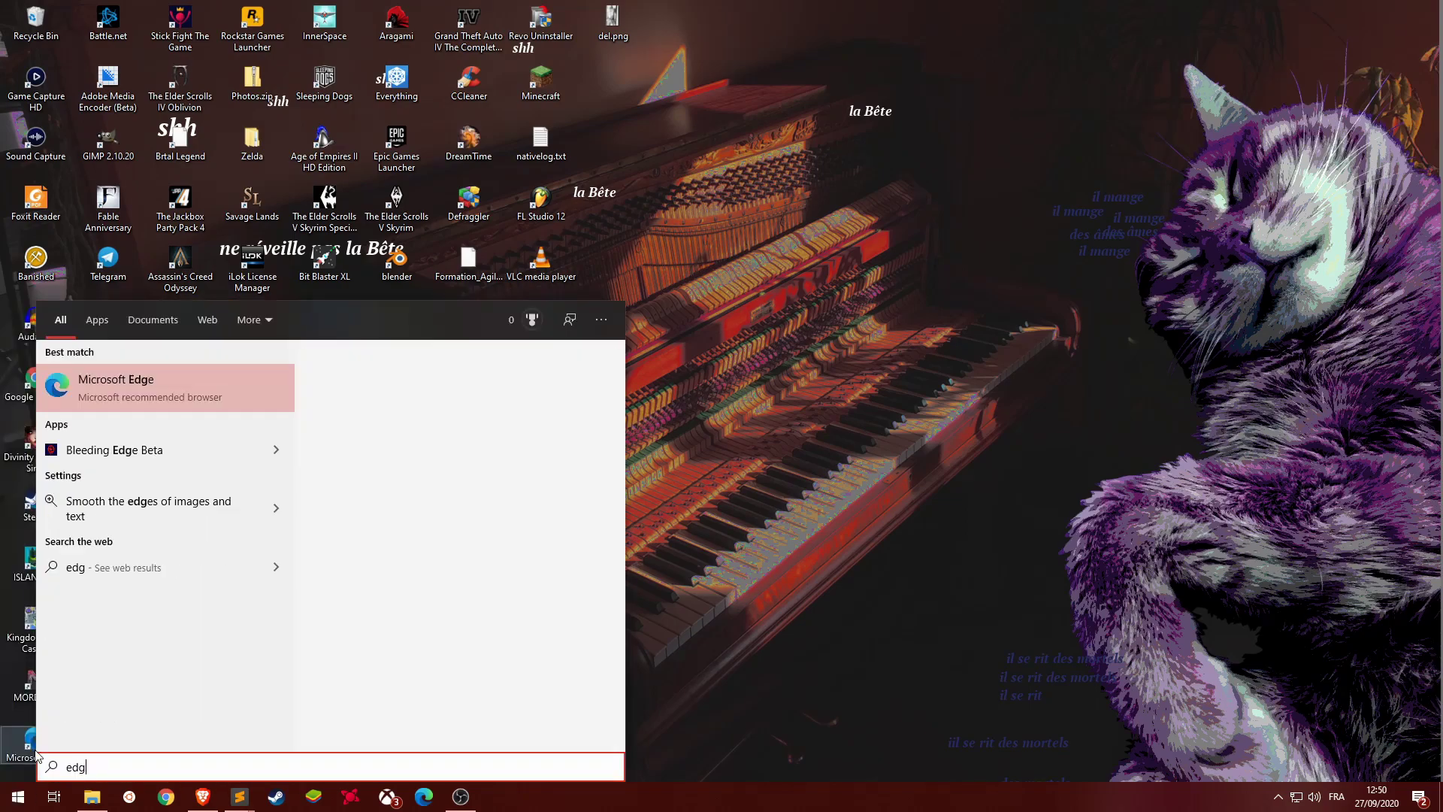
key("BackSpace")
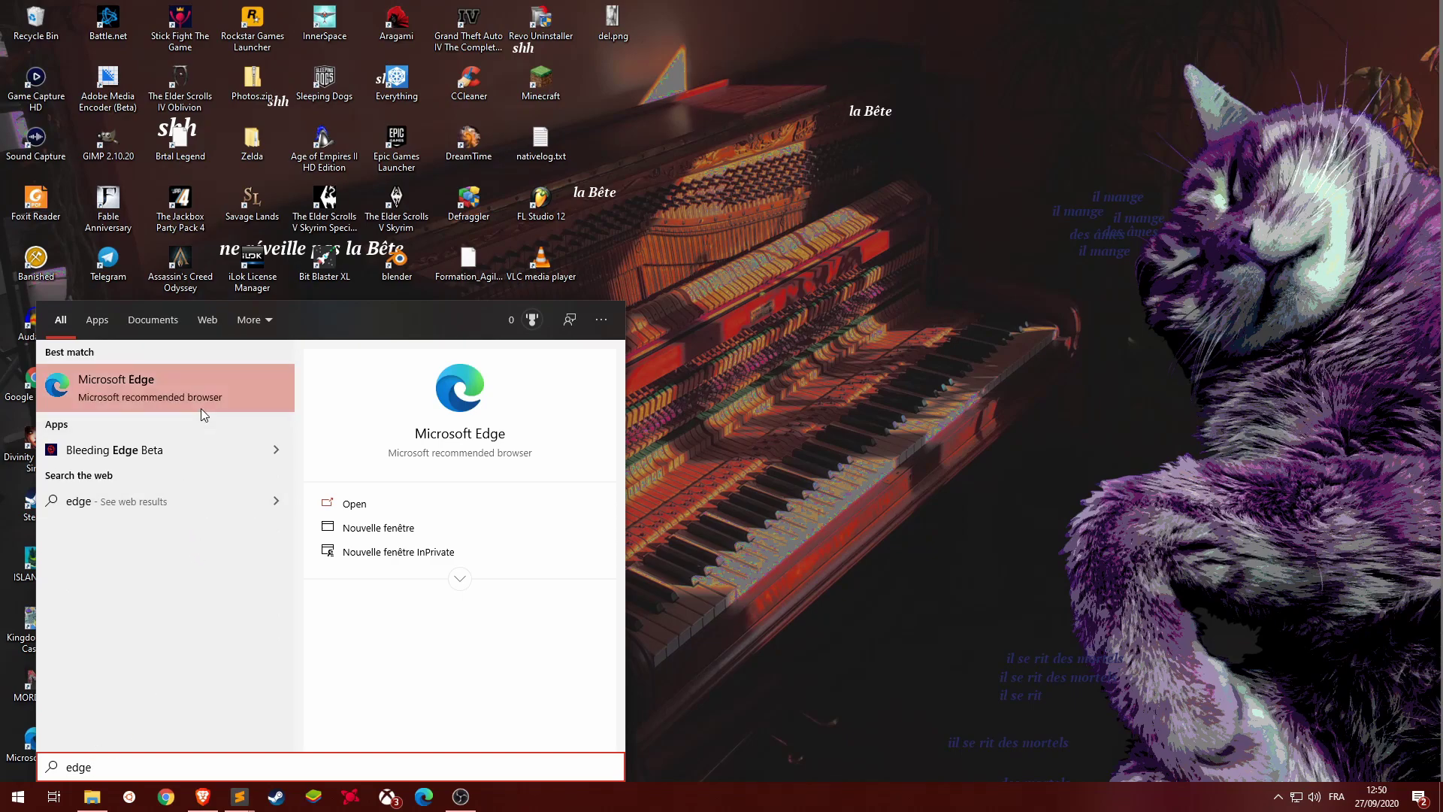
right_click(208, 394)
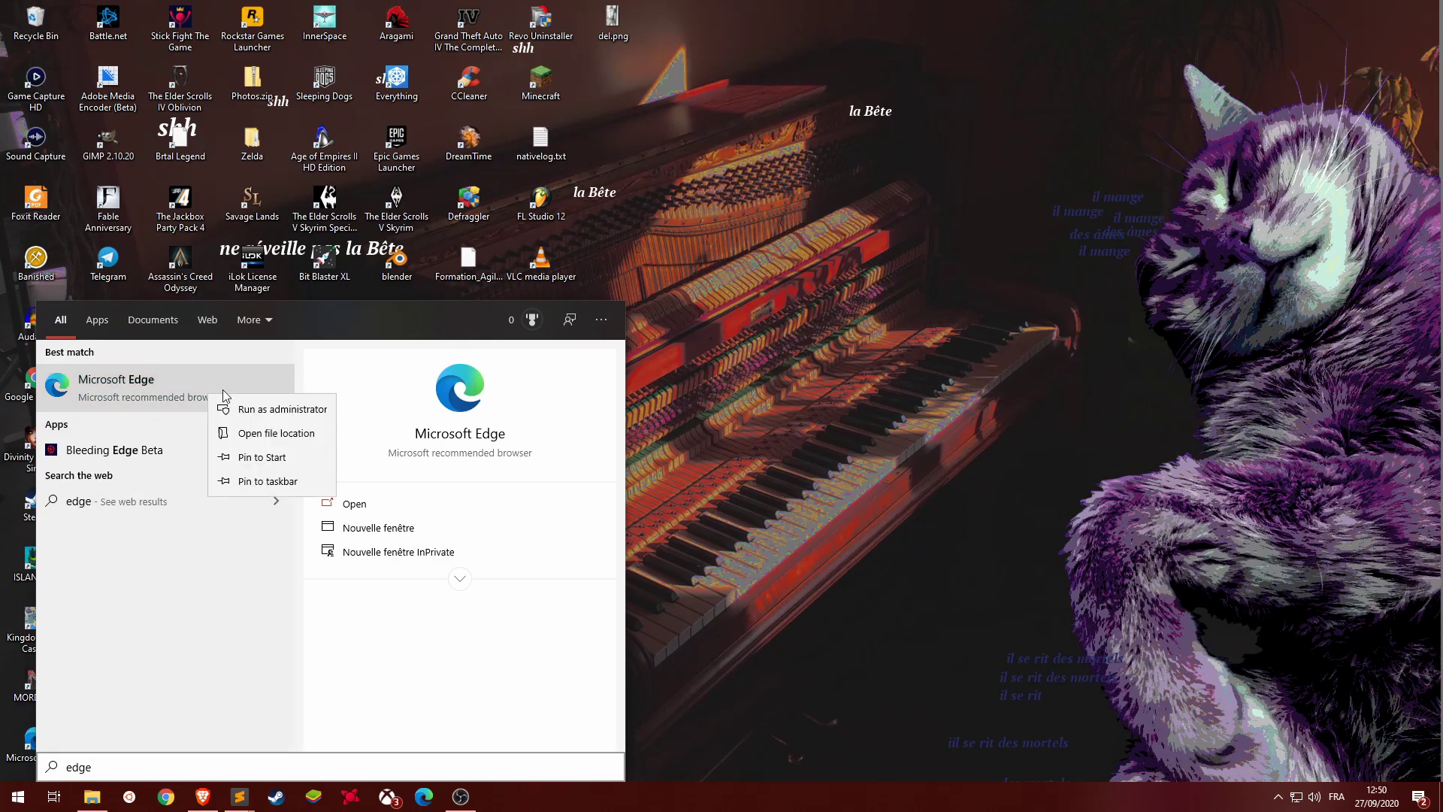
left_click(275, 433)
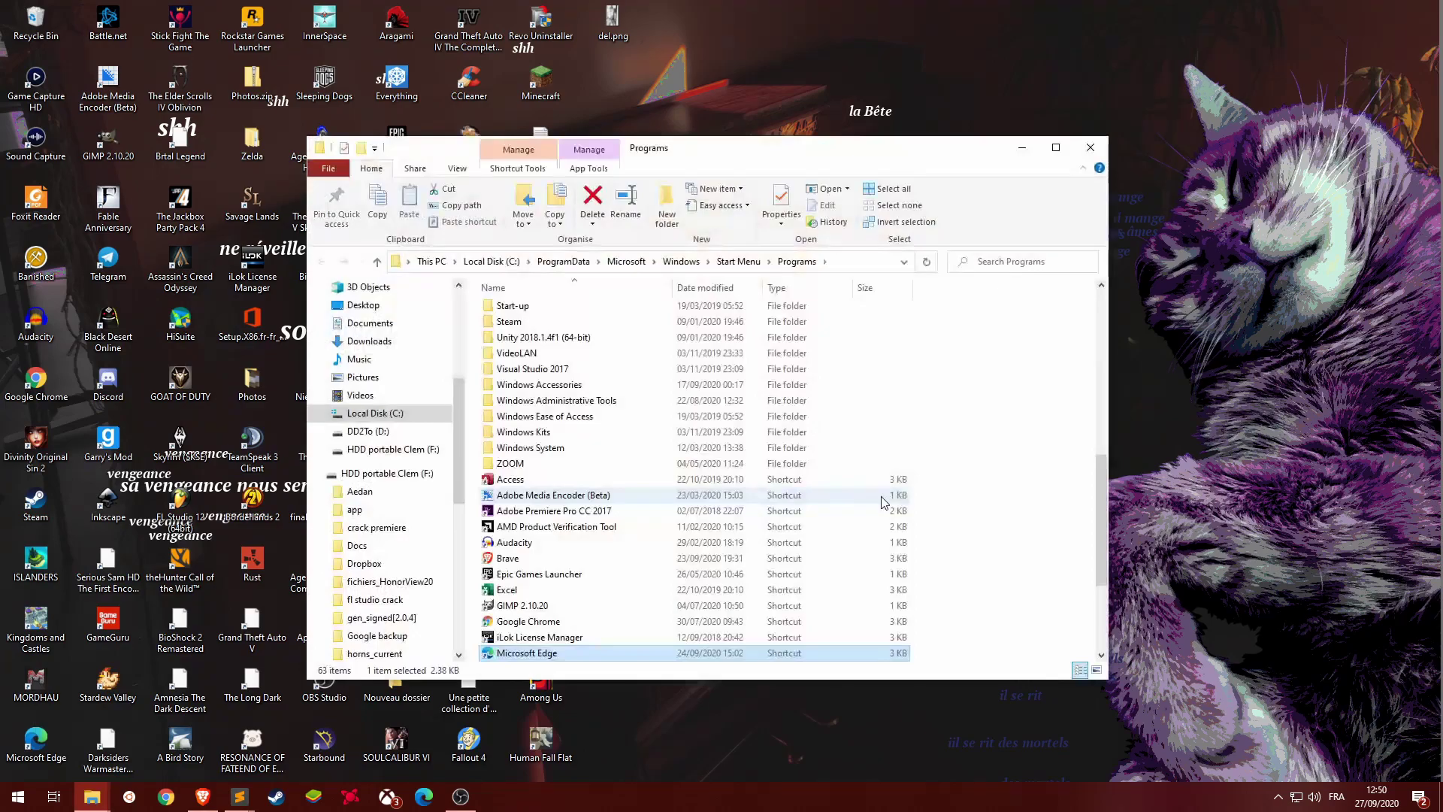
scroll(757, 509, "down", 2)
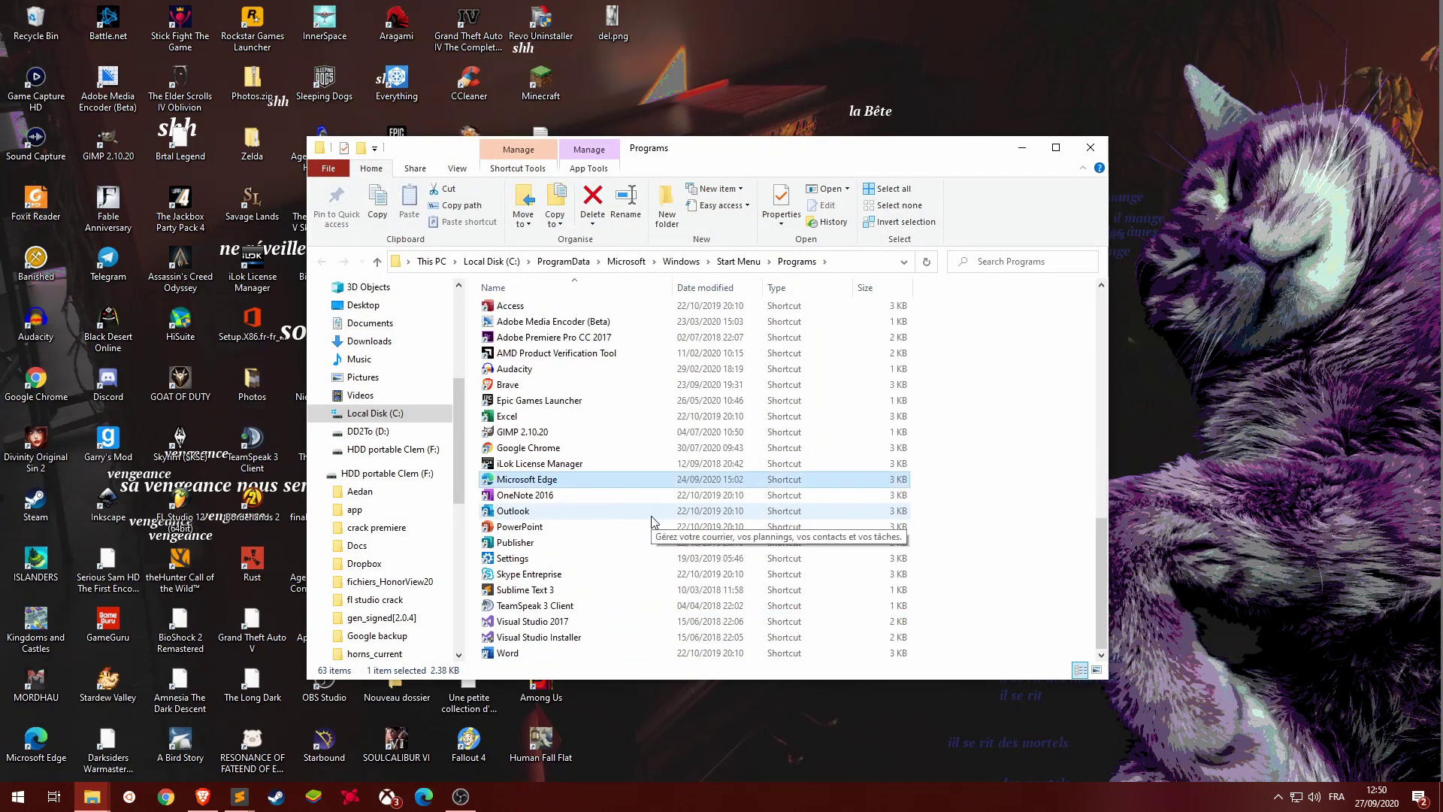
right_click(545, 483)
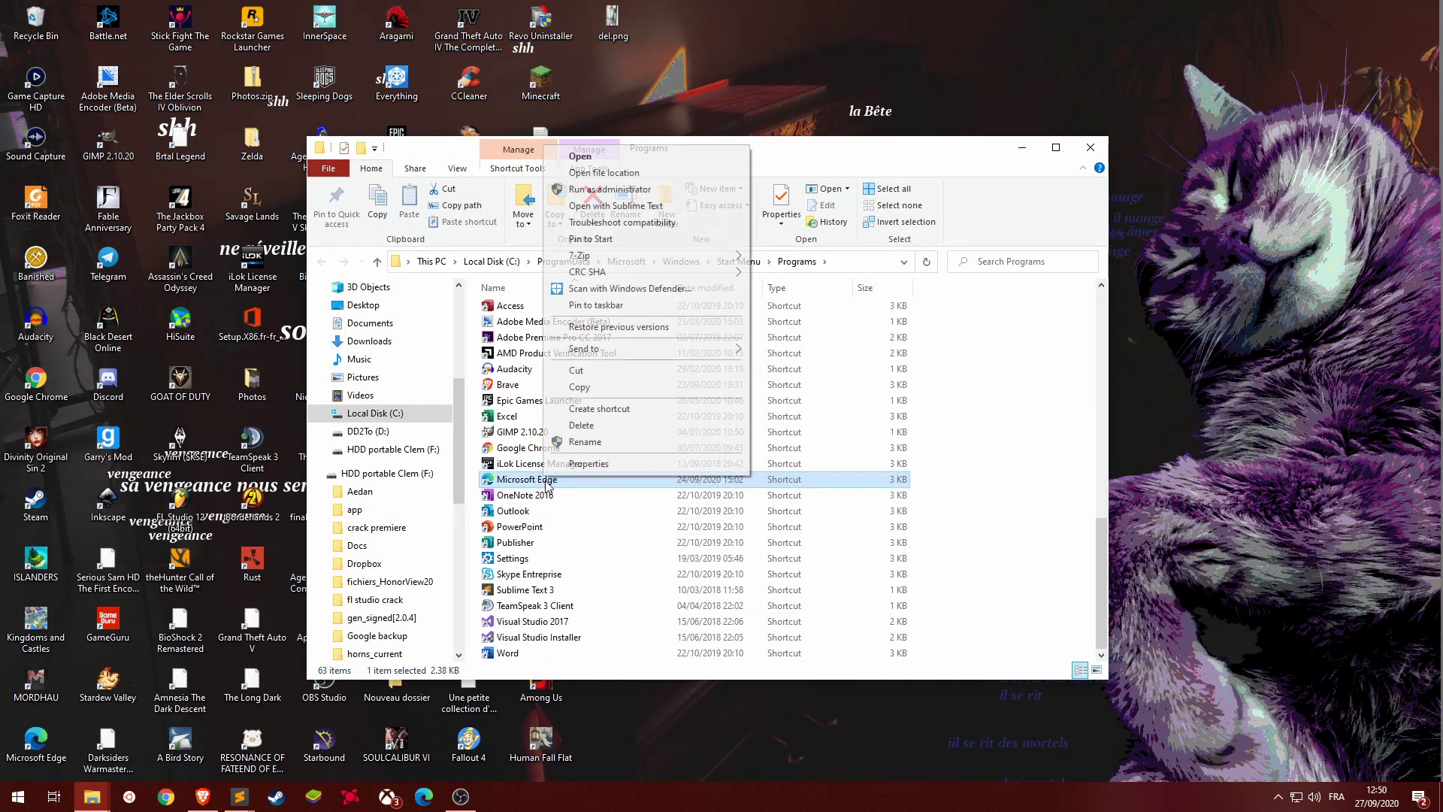
left_click(584, 466)
left_click(741, 530)
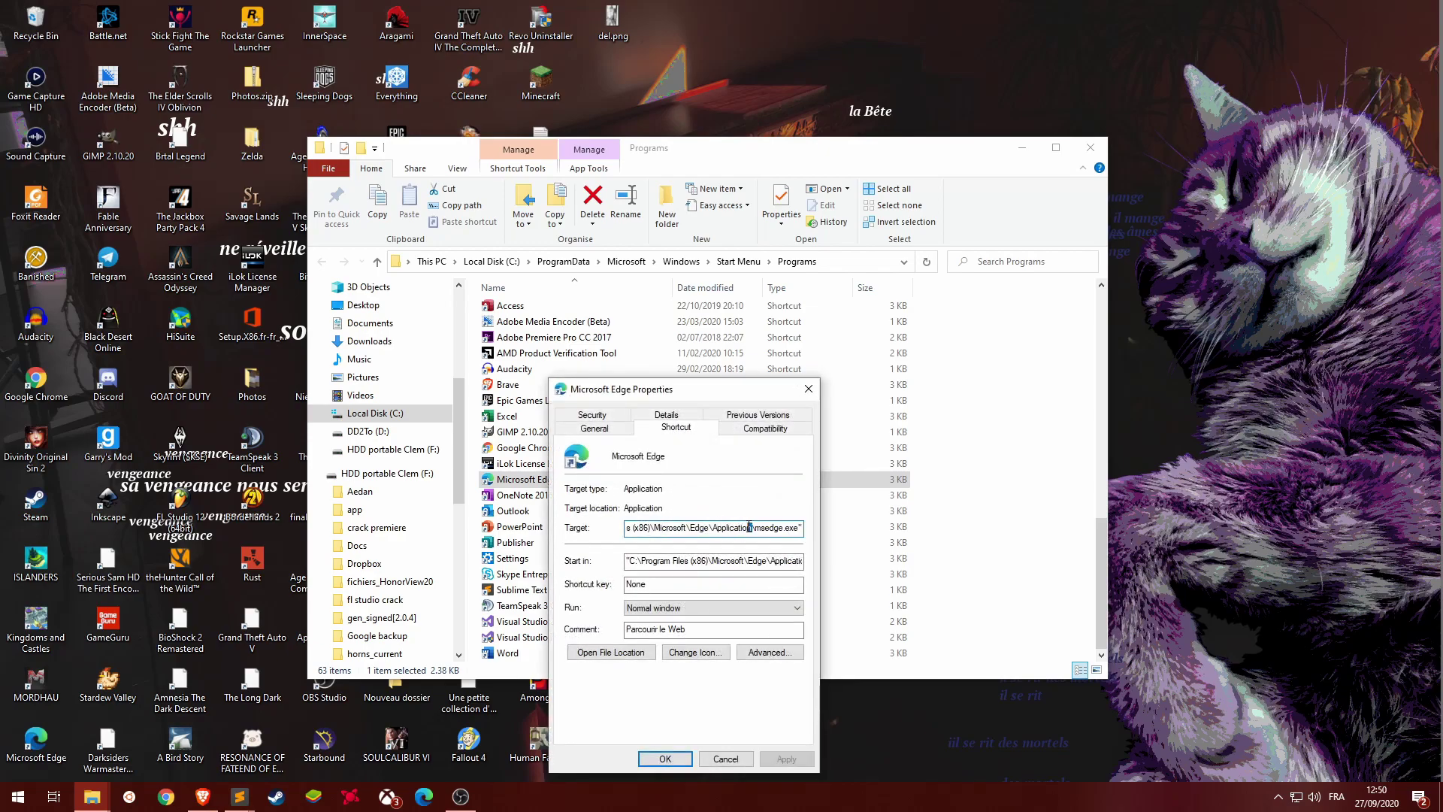
mouse_move(751, 529)
left_mouse_down()
mouse_move(773, 530)
mouse_move(632, 525)
left_mouse_up()
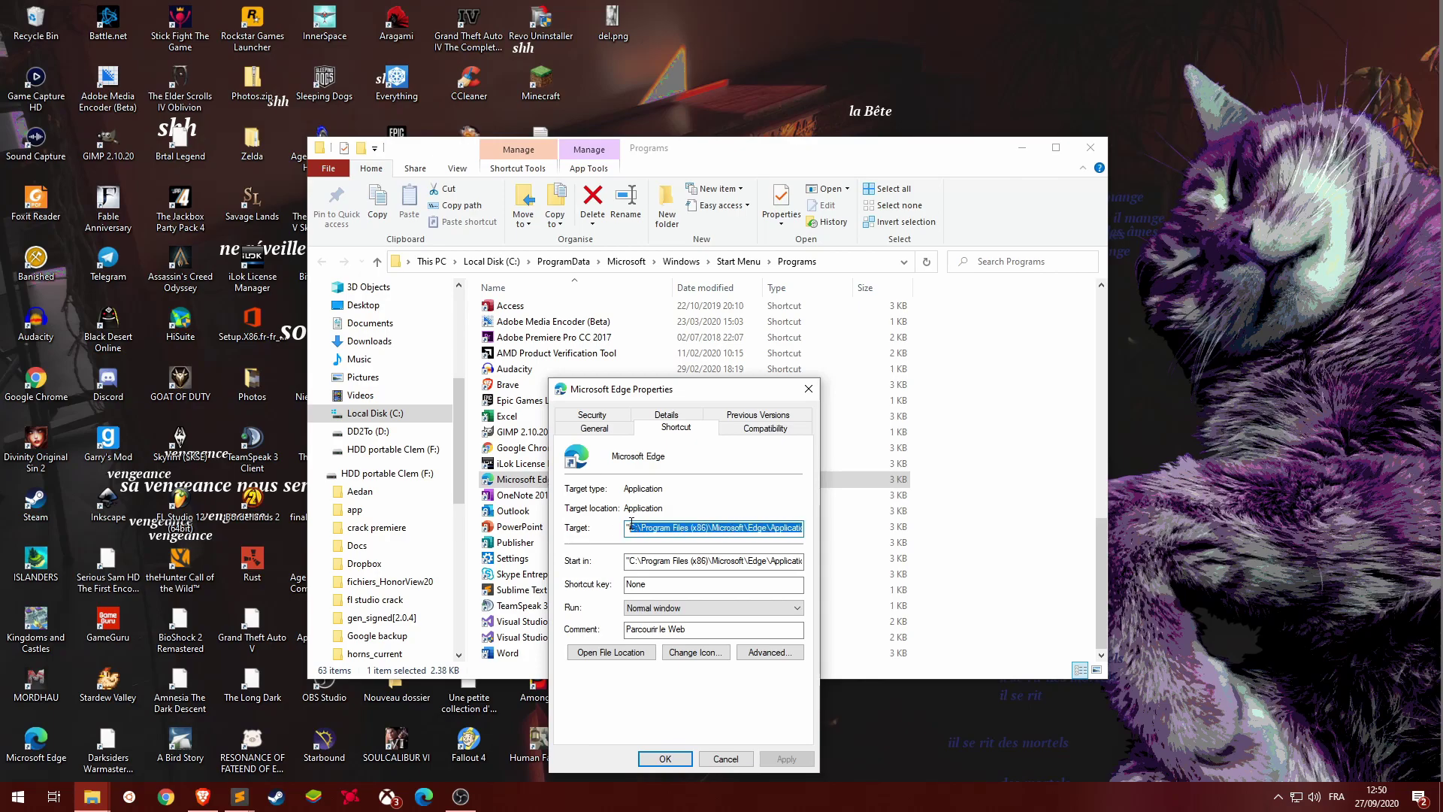
left_click(664, 759)
left_click(833, 262)
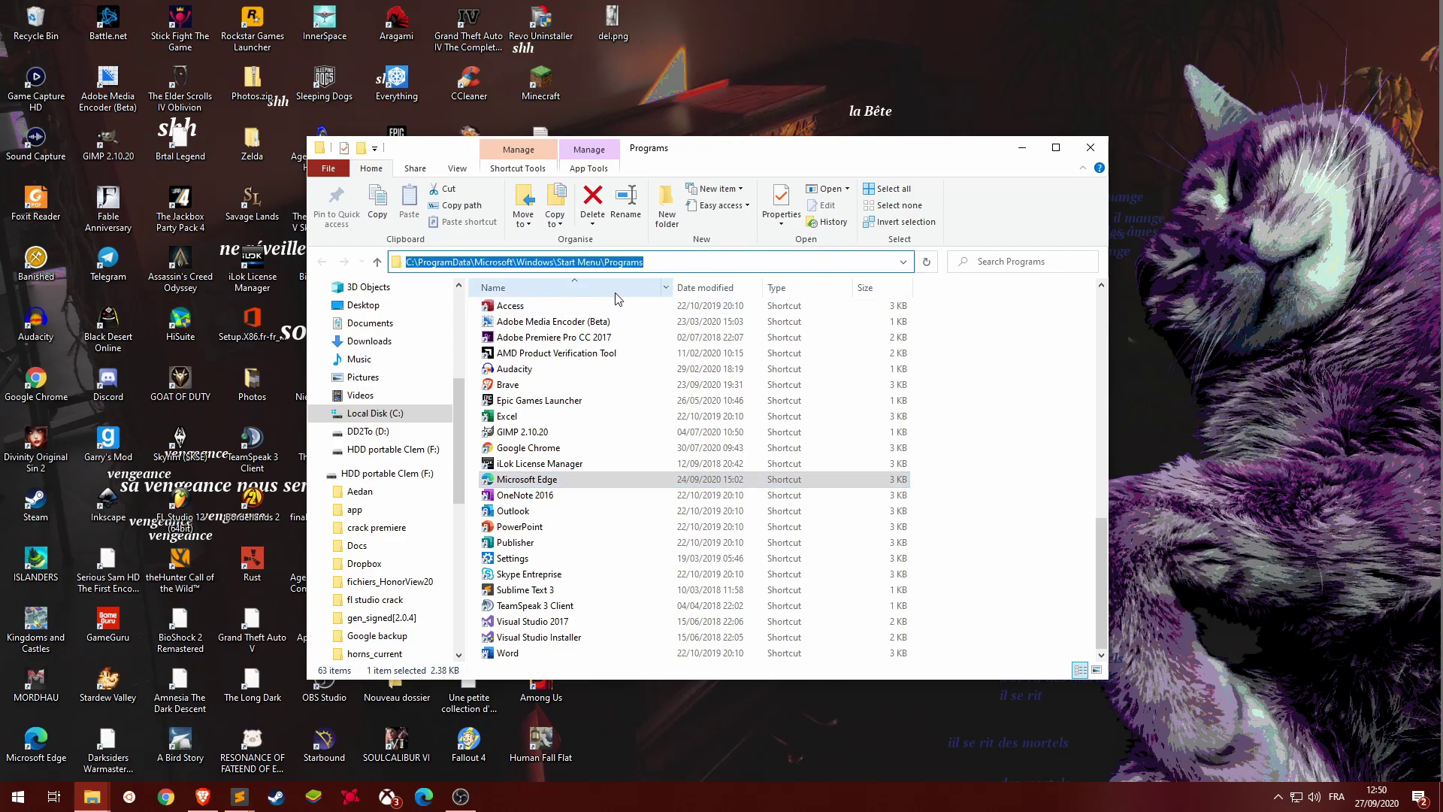
Browse to Edge's Application\85.0.564.63\Installer folder and launch PowerShell there as administrator.
type("C:\\Program Files (x86)\\Microsoft\\Edge\\Application")
key("Return")
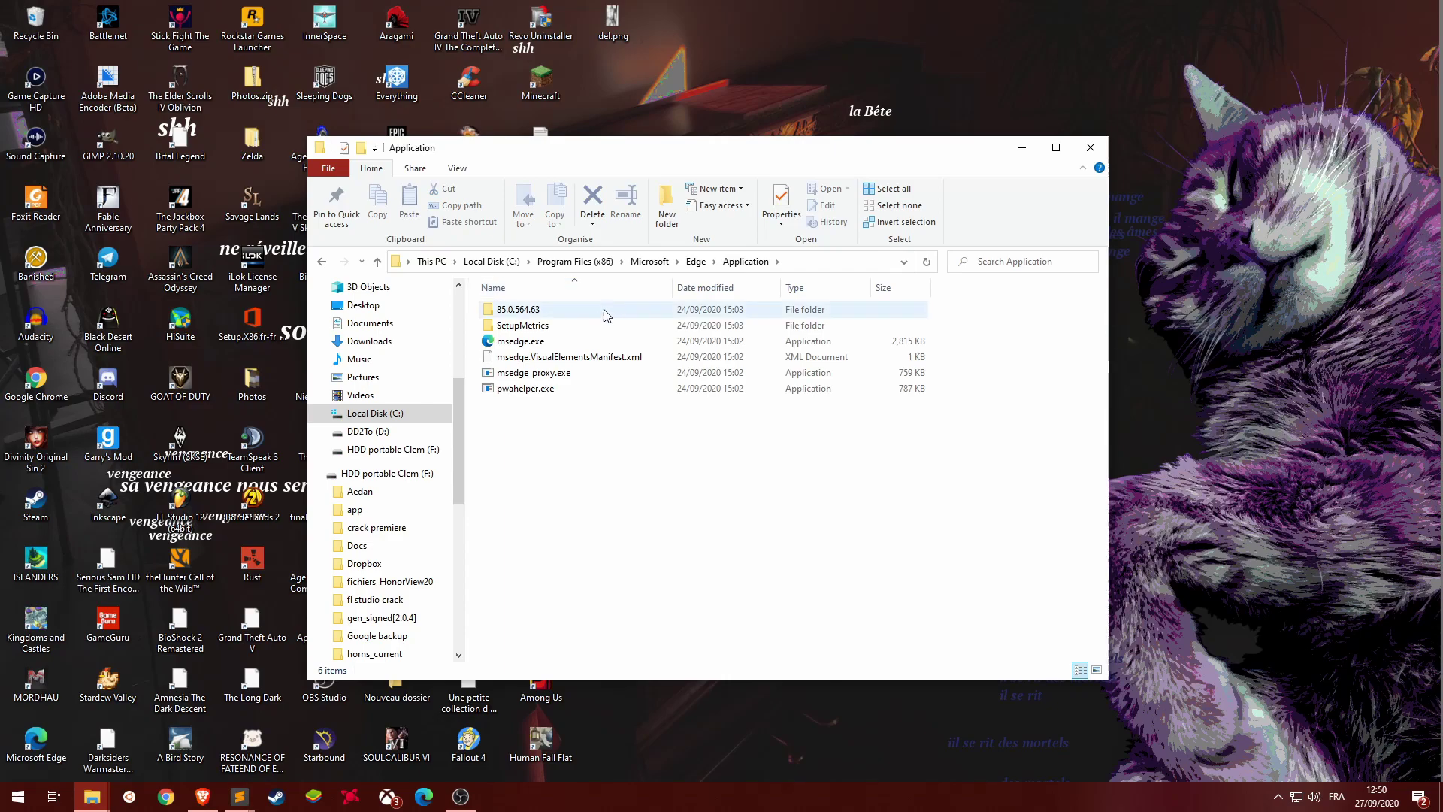
double_click(603, 311)
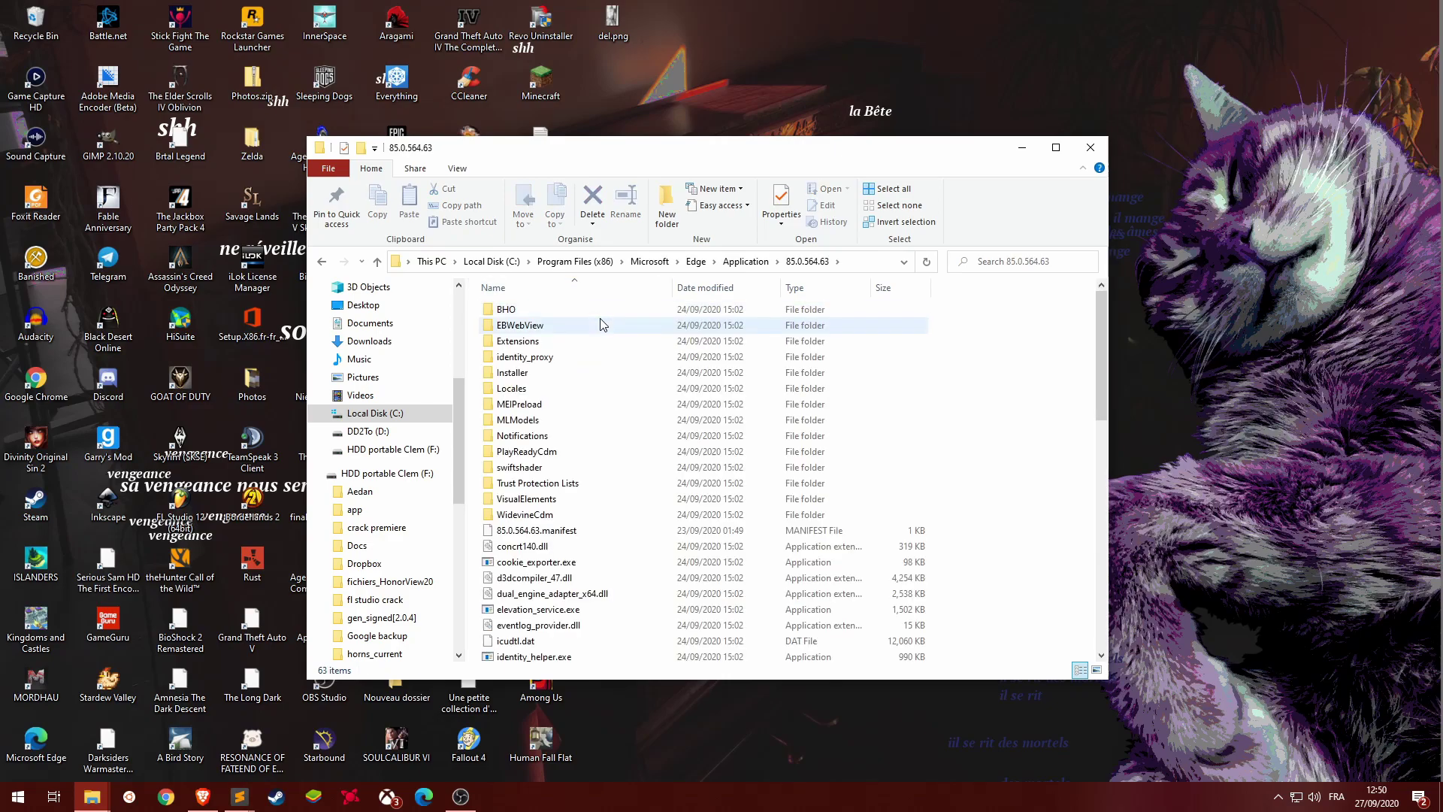
double_click(586, 374)
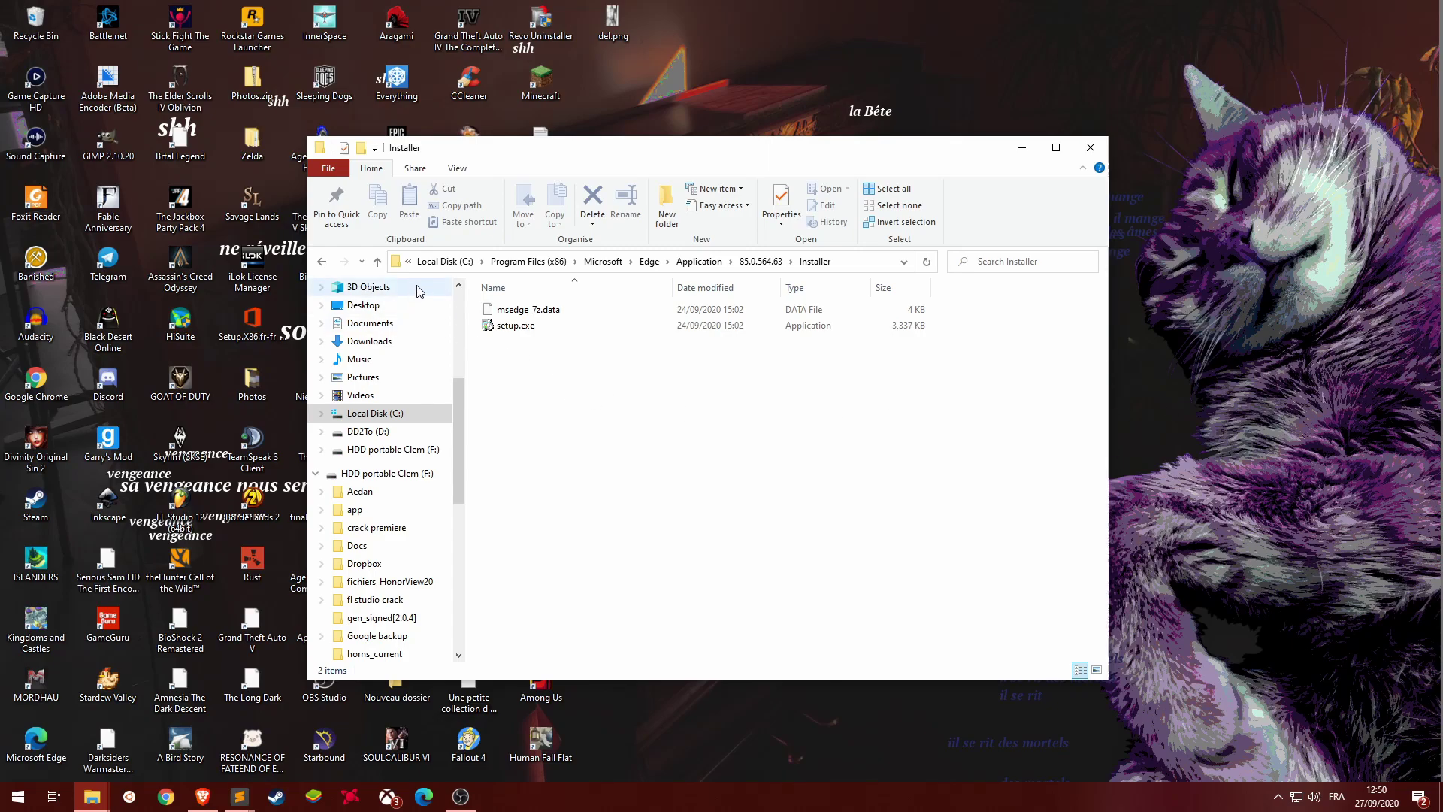
left_click(332, 170)
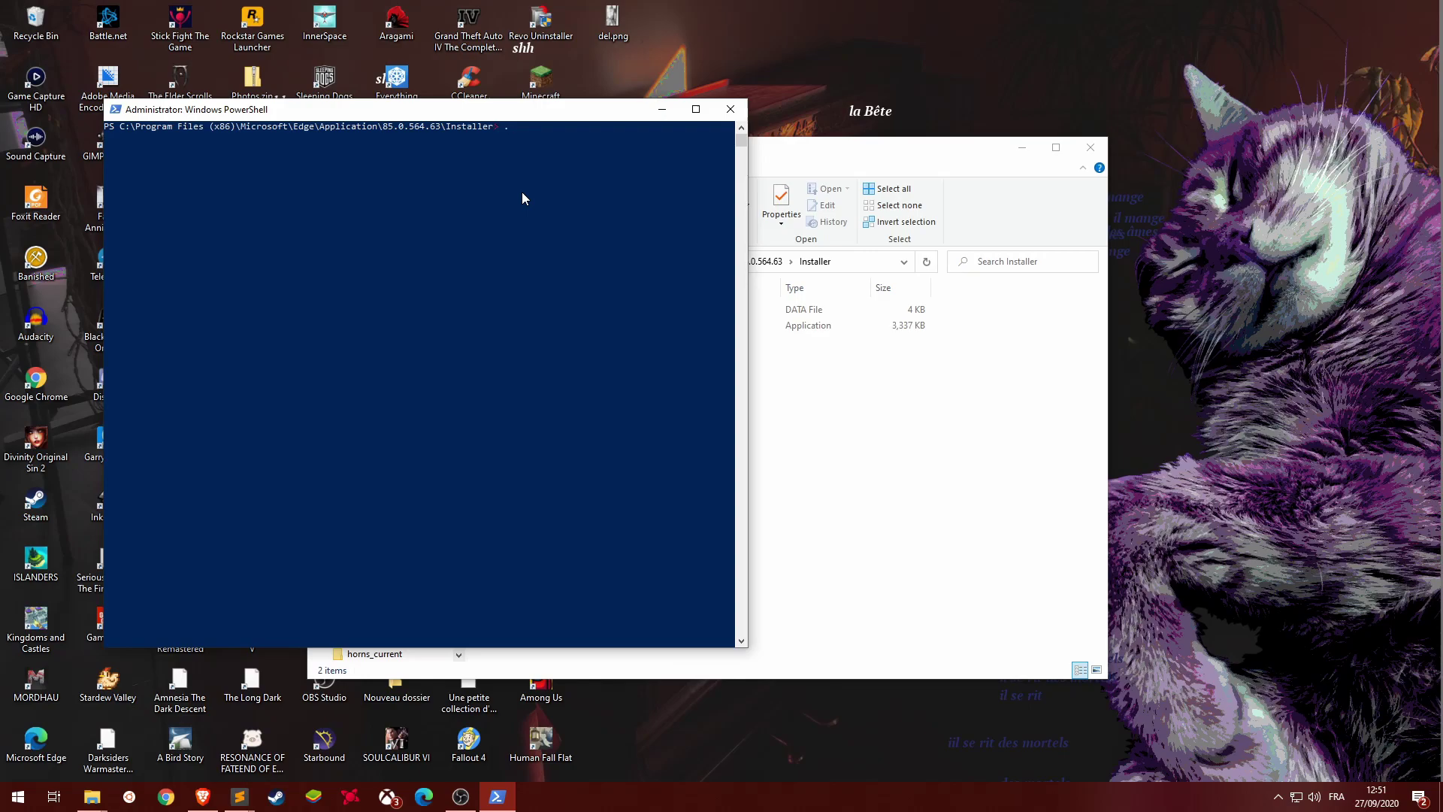
type("\\")
type("setup")
Enter .\setup.exe -uninstall -system-level -verbose-logging -force-uninstall, fixing the mistyped file name.
key("BackSpace")
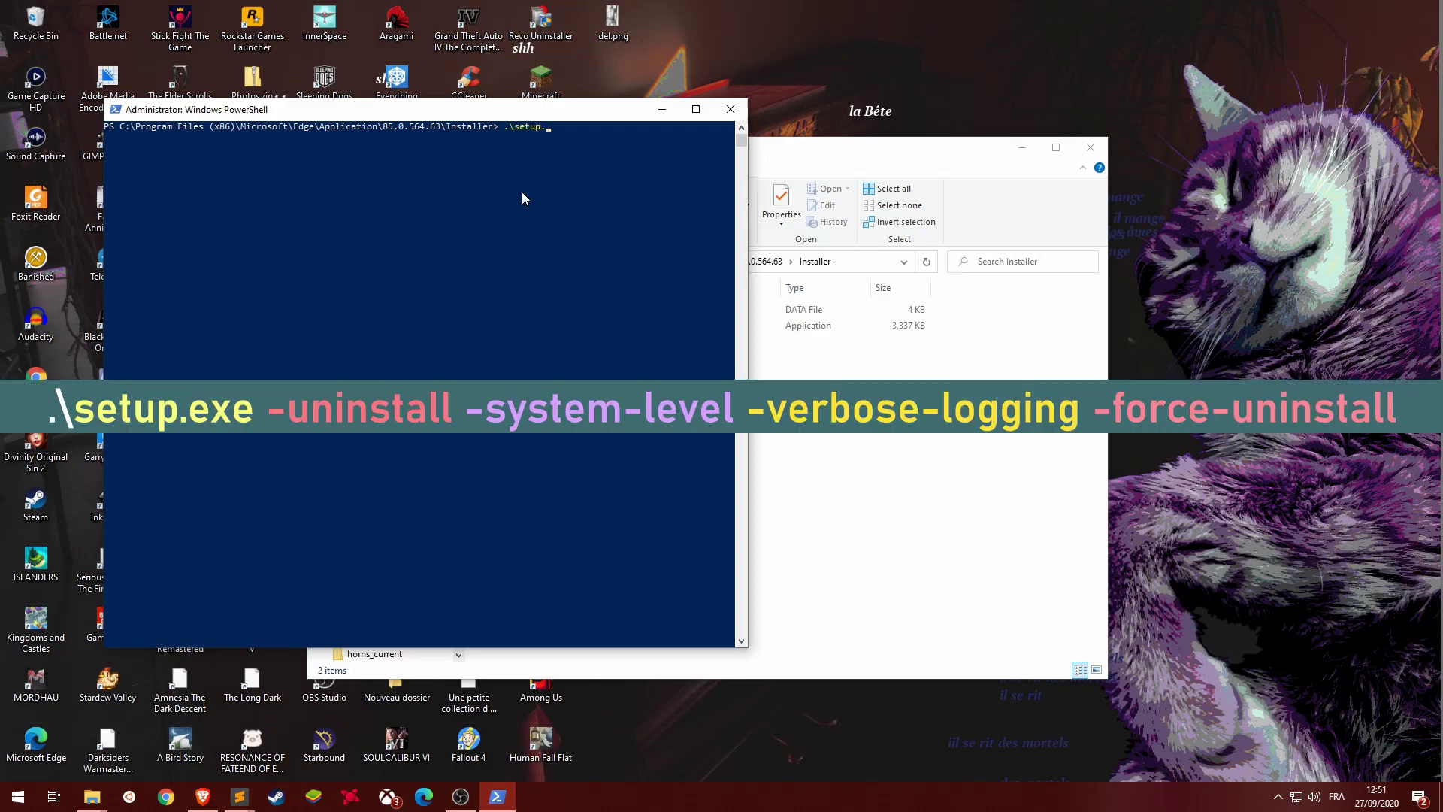
type(".exe ")
type("-uninstall -")
type("system-level")
type(" -verbose-log")
type("ging -f")
type("orce-u")
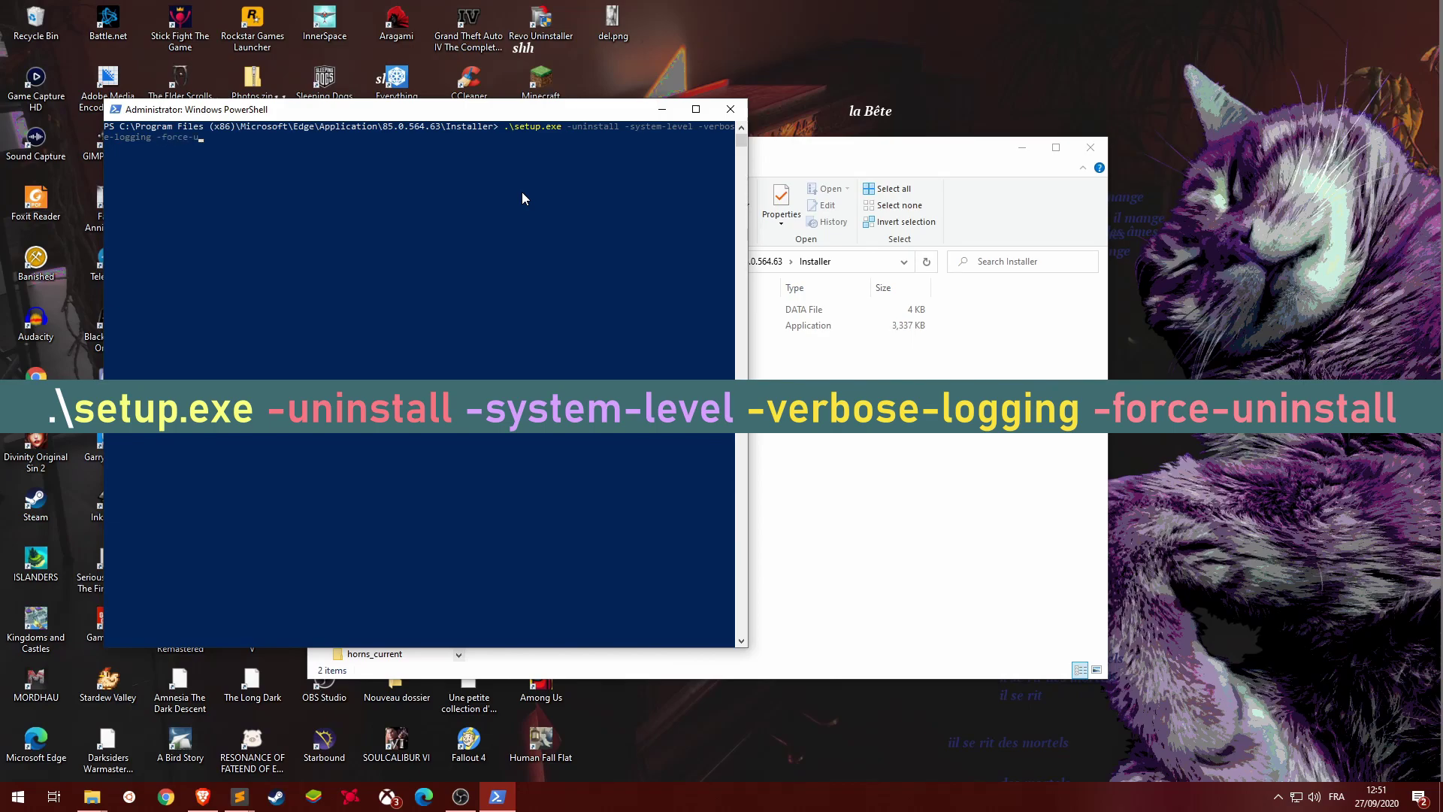
type("ninstall")
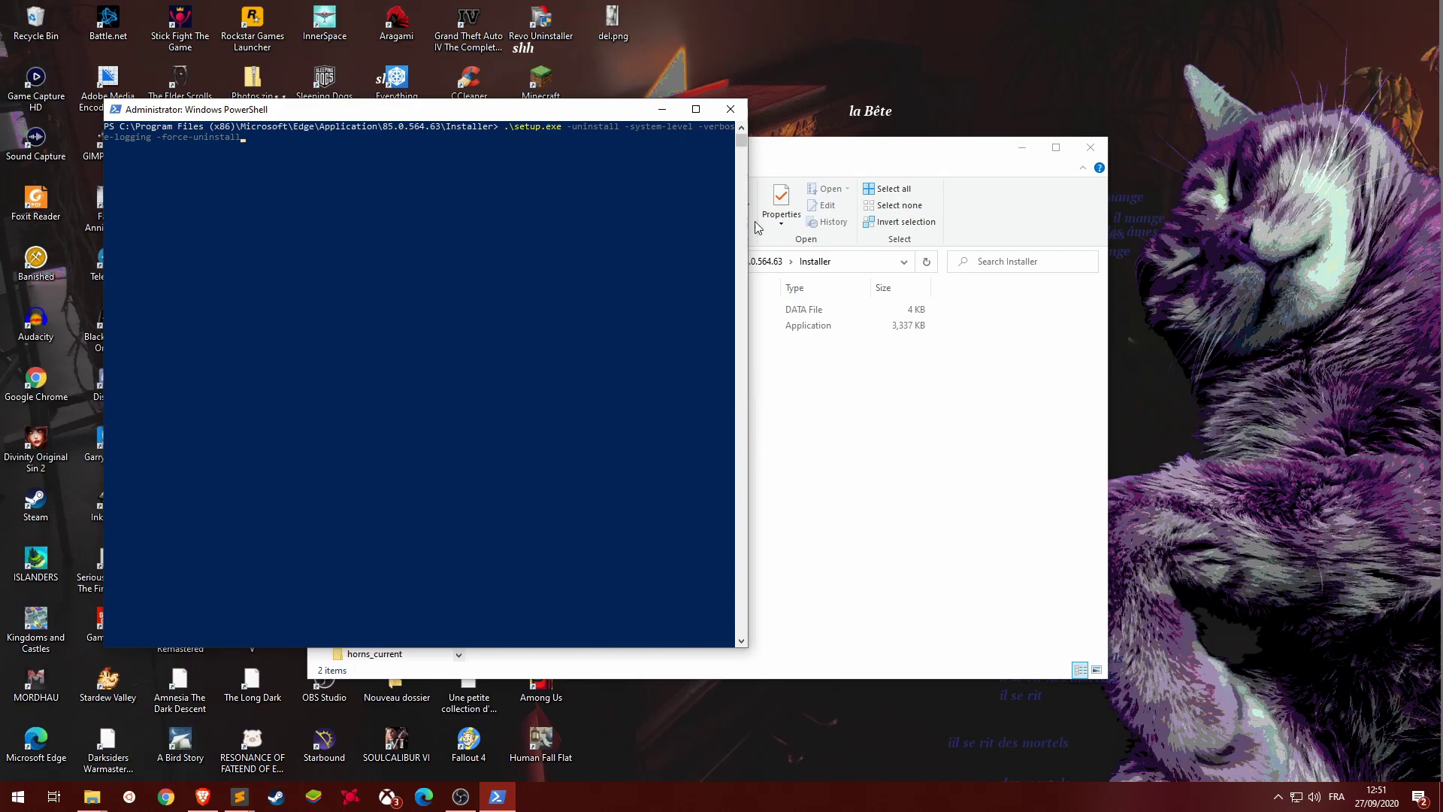
Widen and reposition the console, then run the setup.exe force-uninstall command.
left_click_drag(748, 221, 1015, 248)
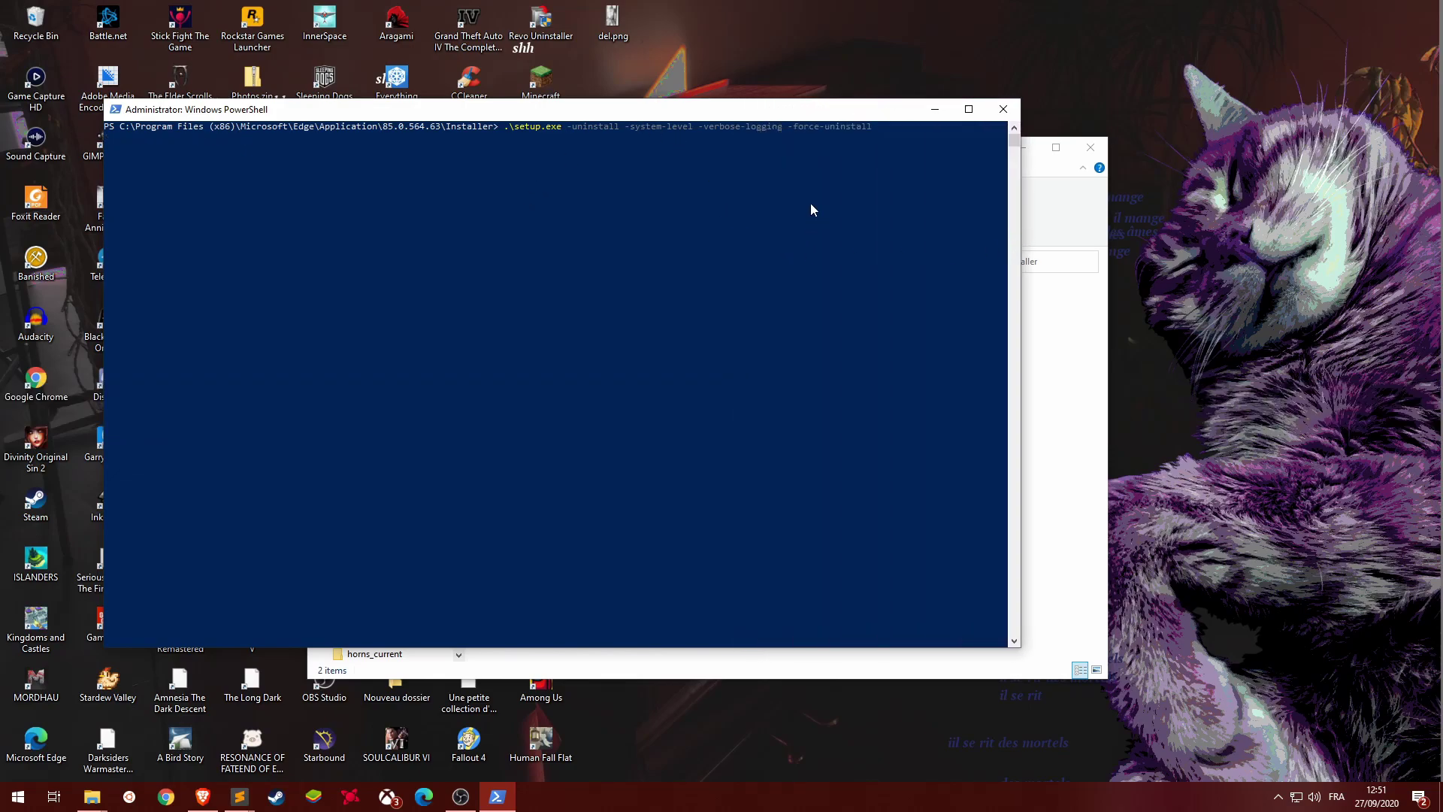
scroll(811, 204, "up", 3)
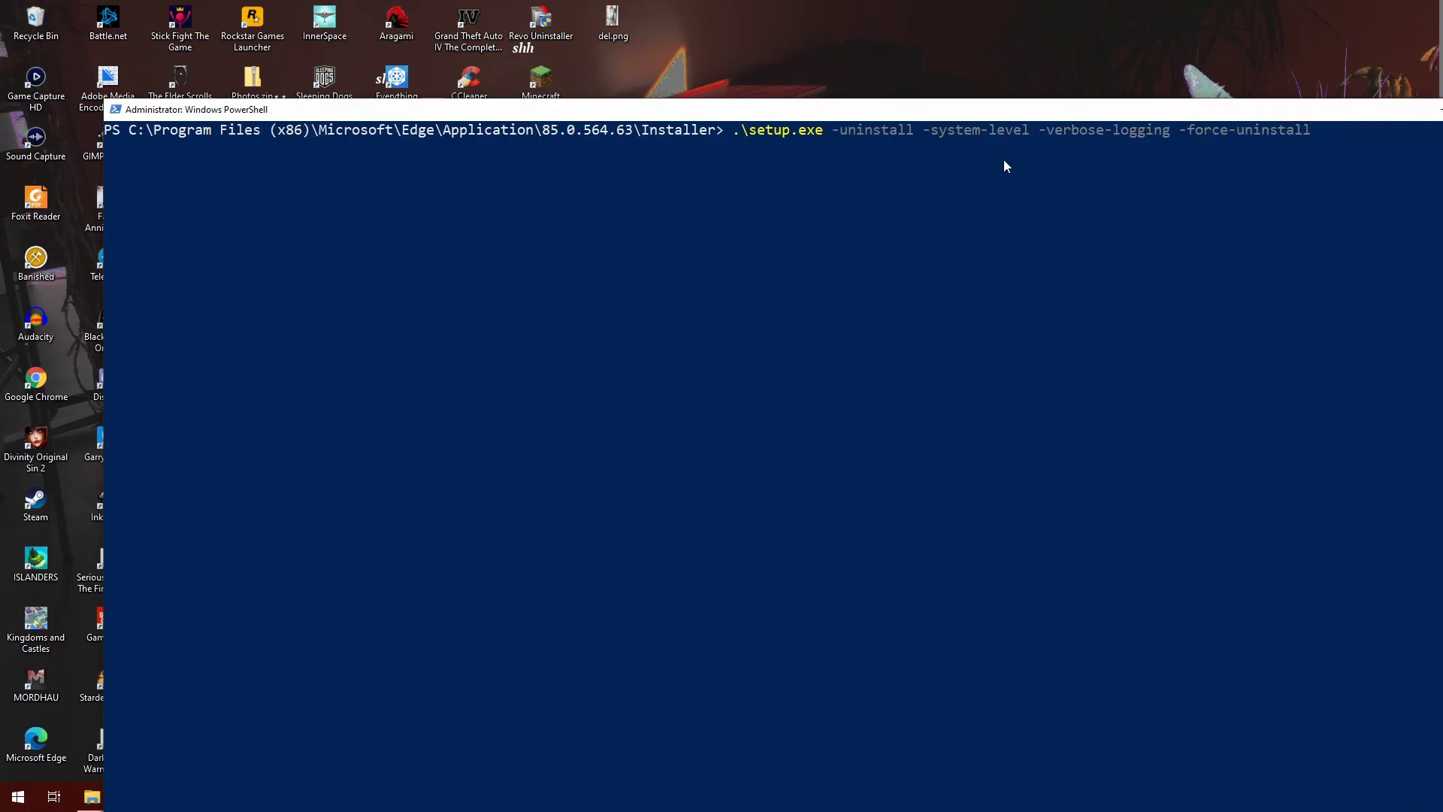
left_click_drag(1015, 109, 910, 141)
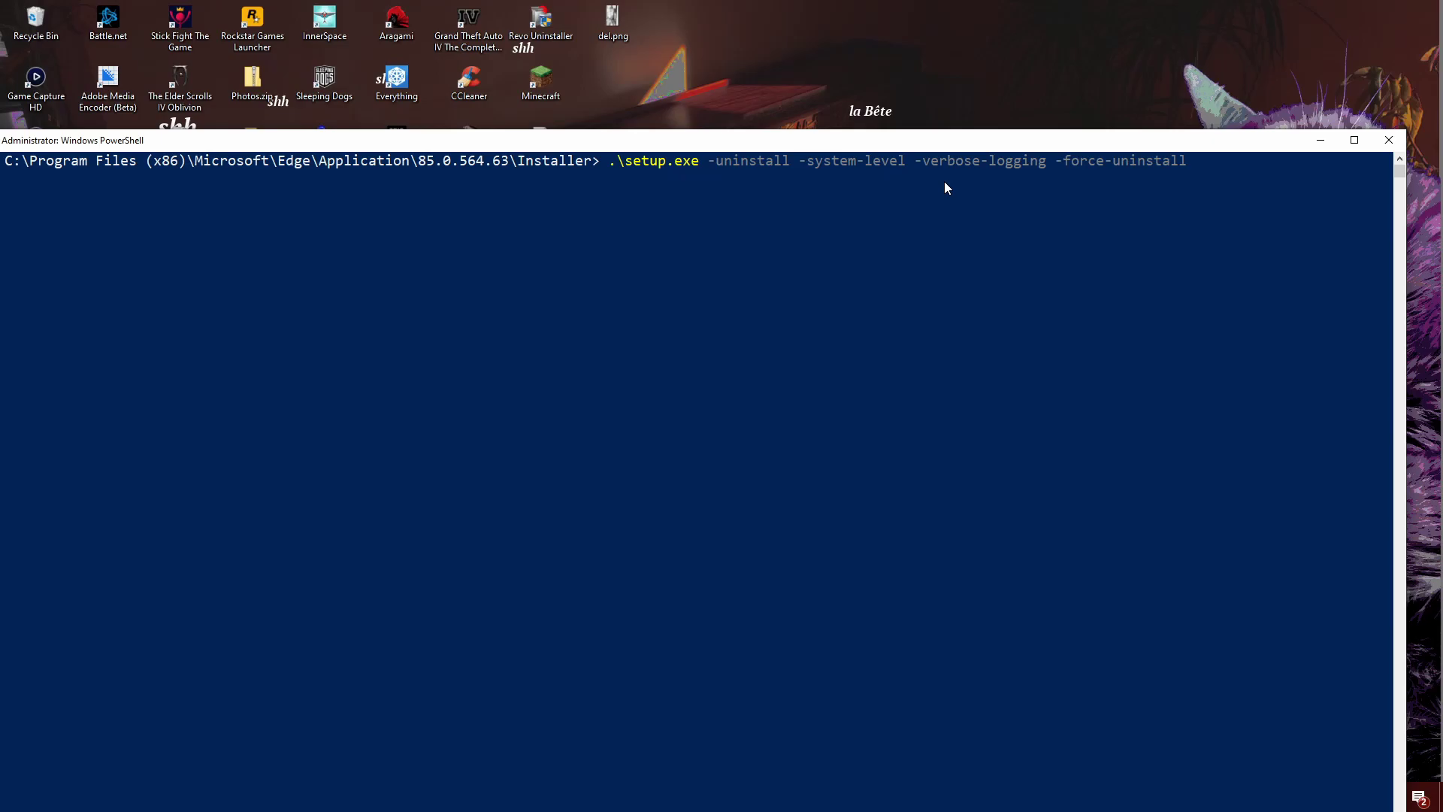
scroll(926, 191, "down", 2)
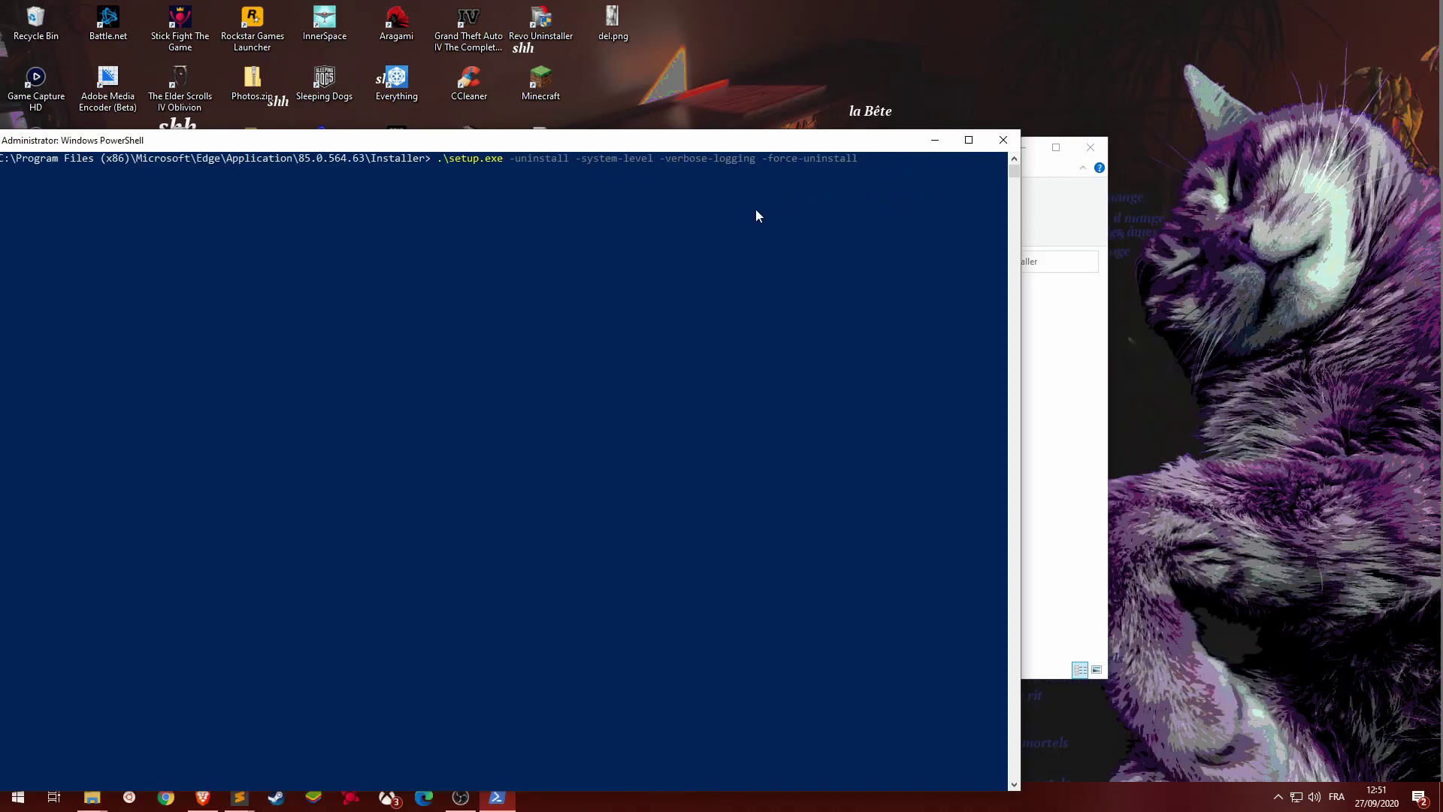
left_click_drag(637, 147, 785, 122)
key("Return")
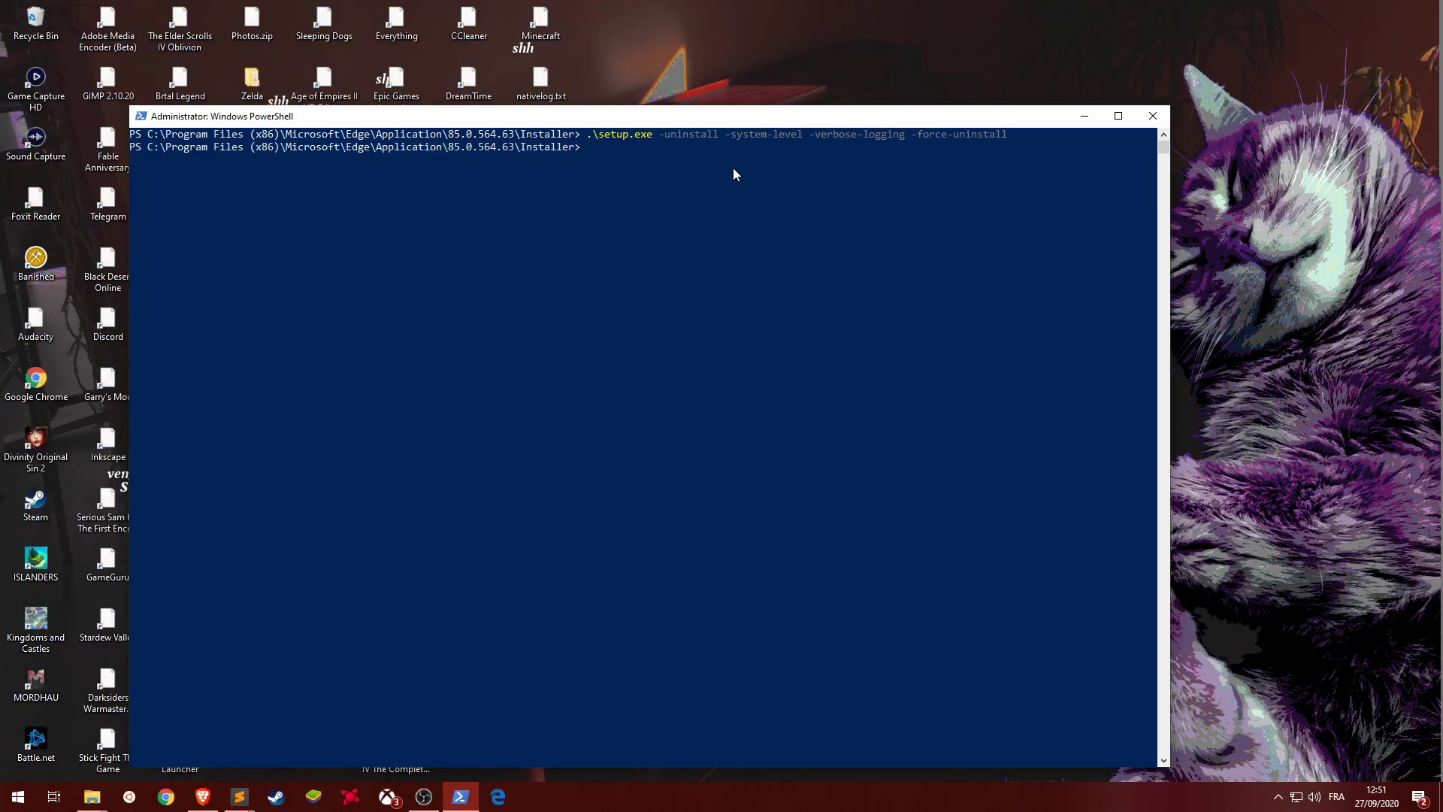
Bring back the now-empty Installer folder window and go up to 85.0.564.63.
left_click(92, 797)
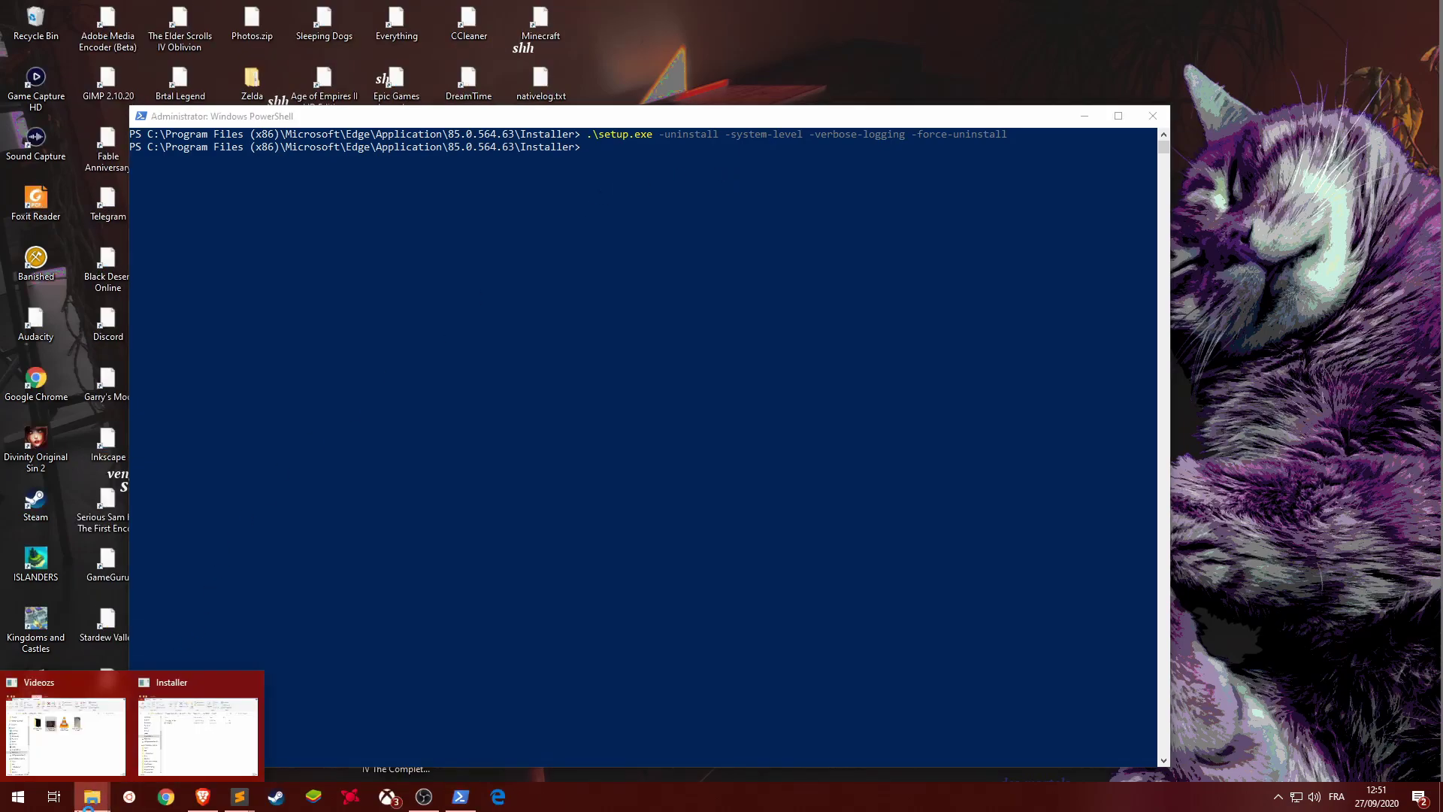
left_click(198, 733)
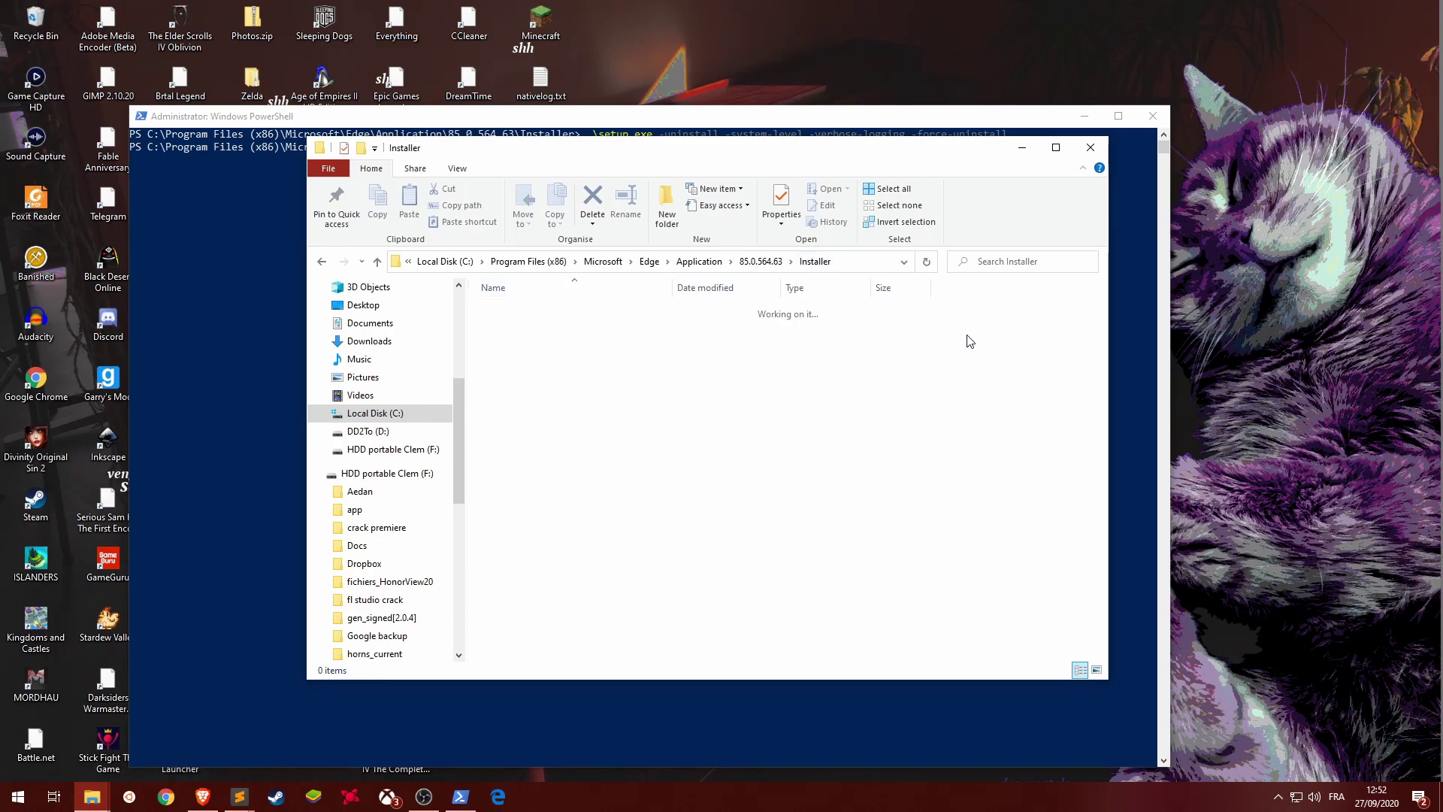
left_click(761, 261)
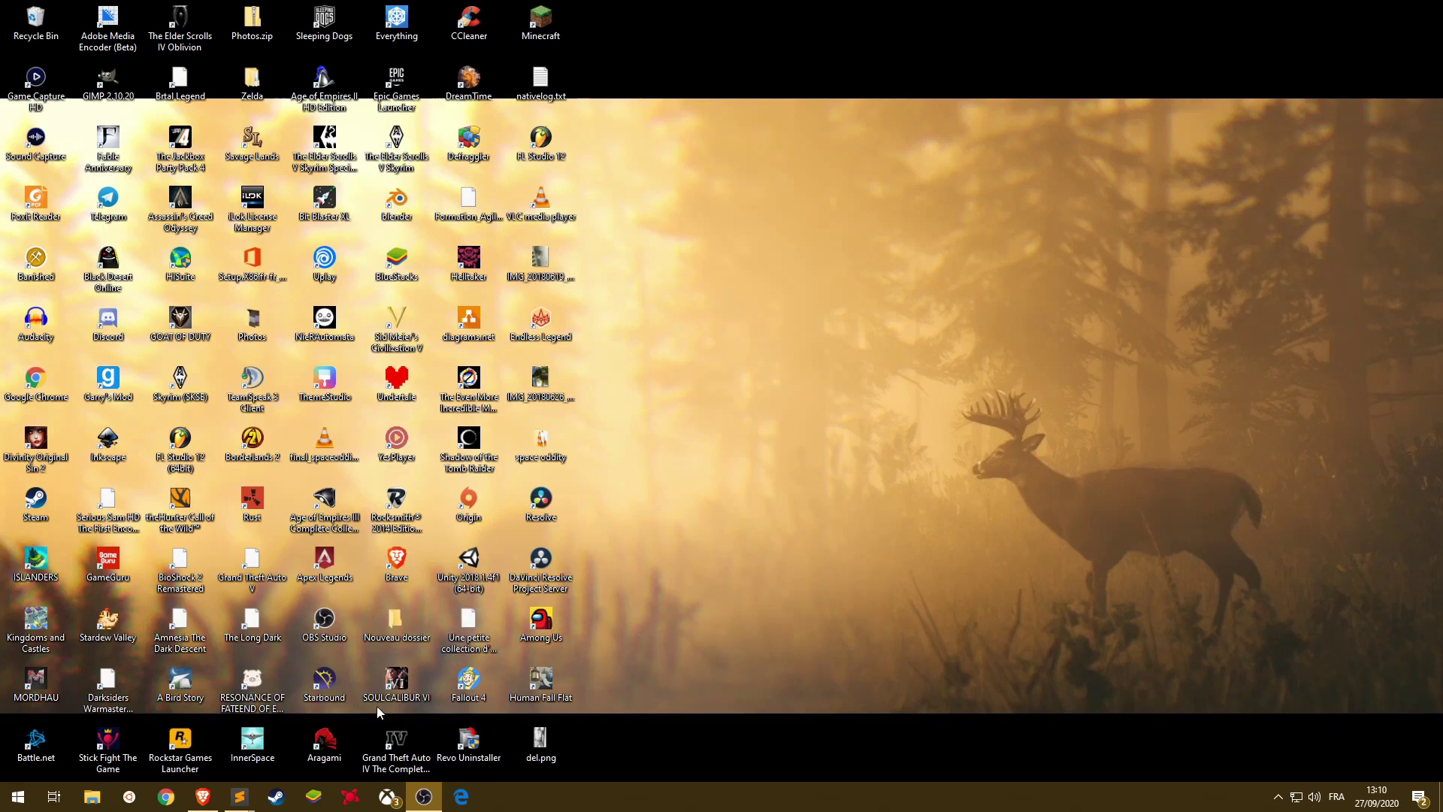
Open a new File Explorer window and browse Local Disk (C:) > WINDOWS > SystemApps.
left_click(91, 797)
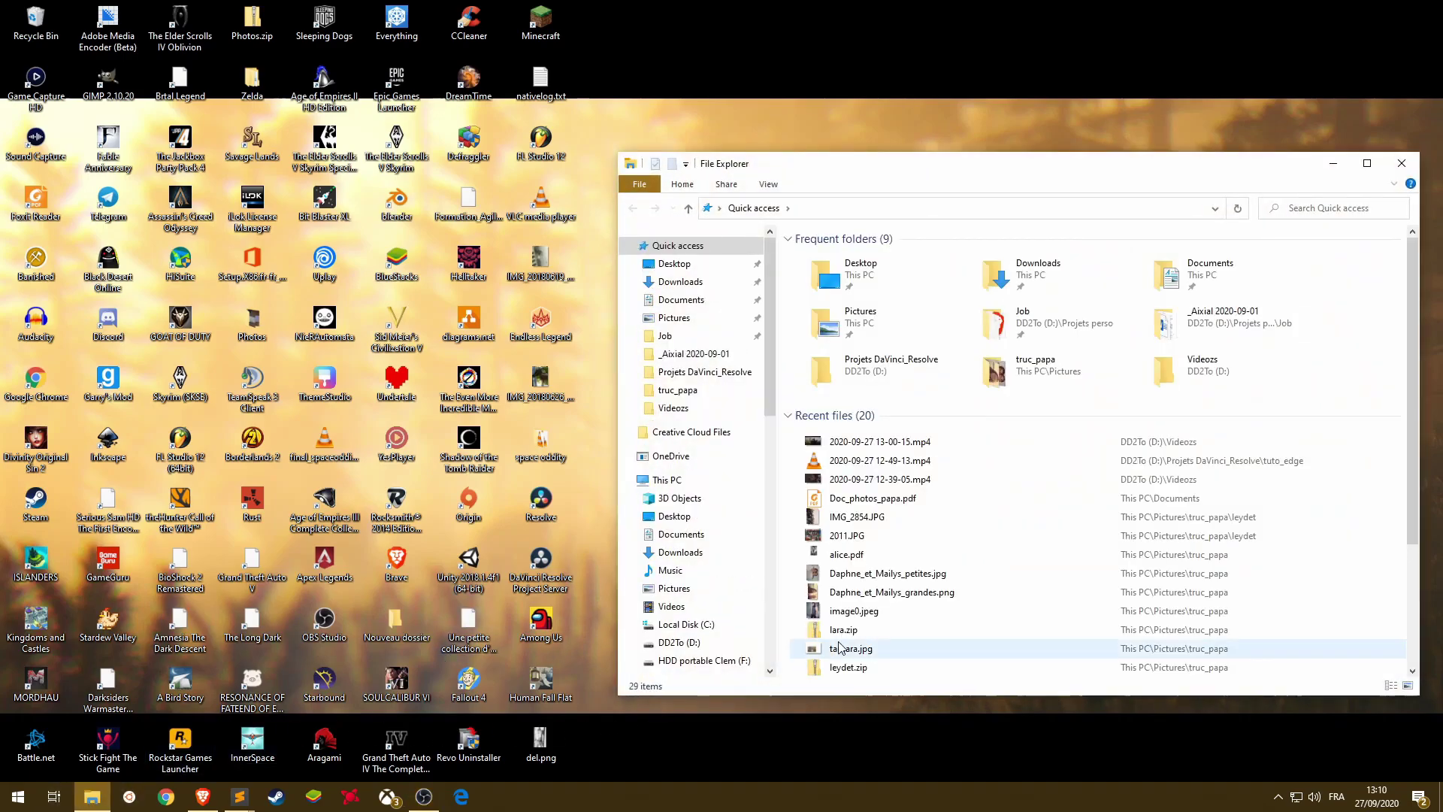
scroll(705, 508, "down", 2)
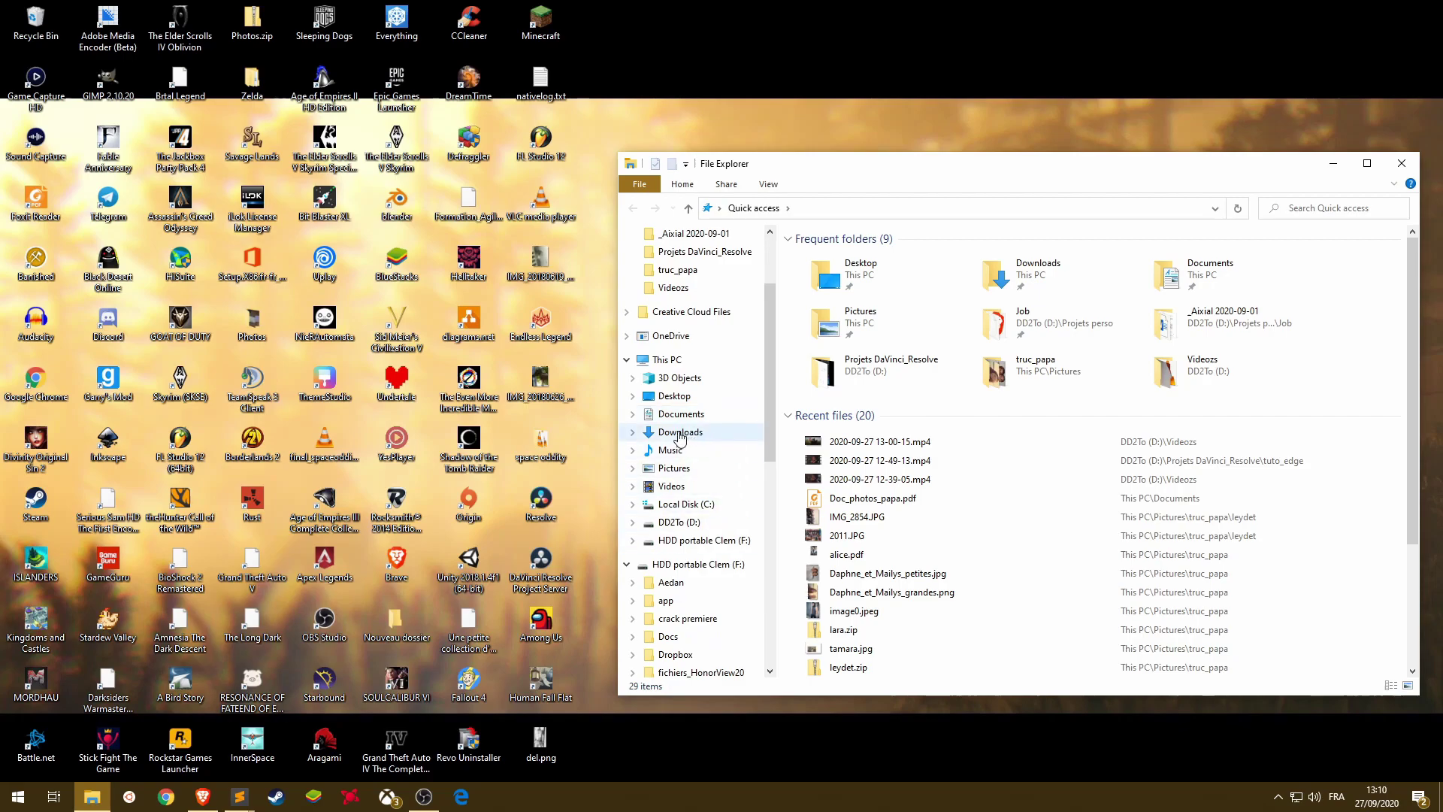
scroll(705, 429, "down", 1)
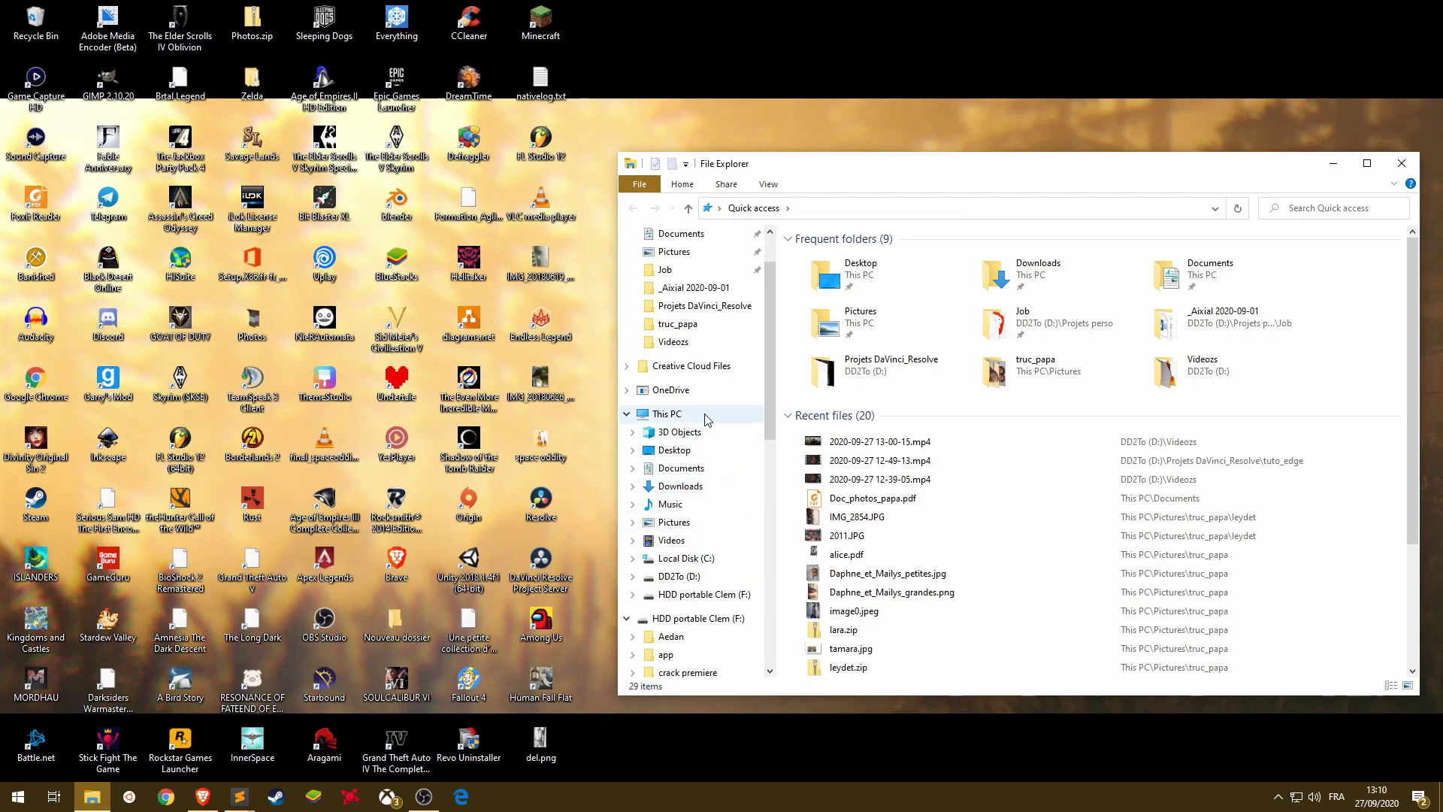
left_click(687, 557)
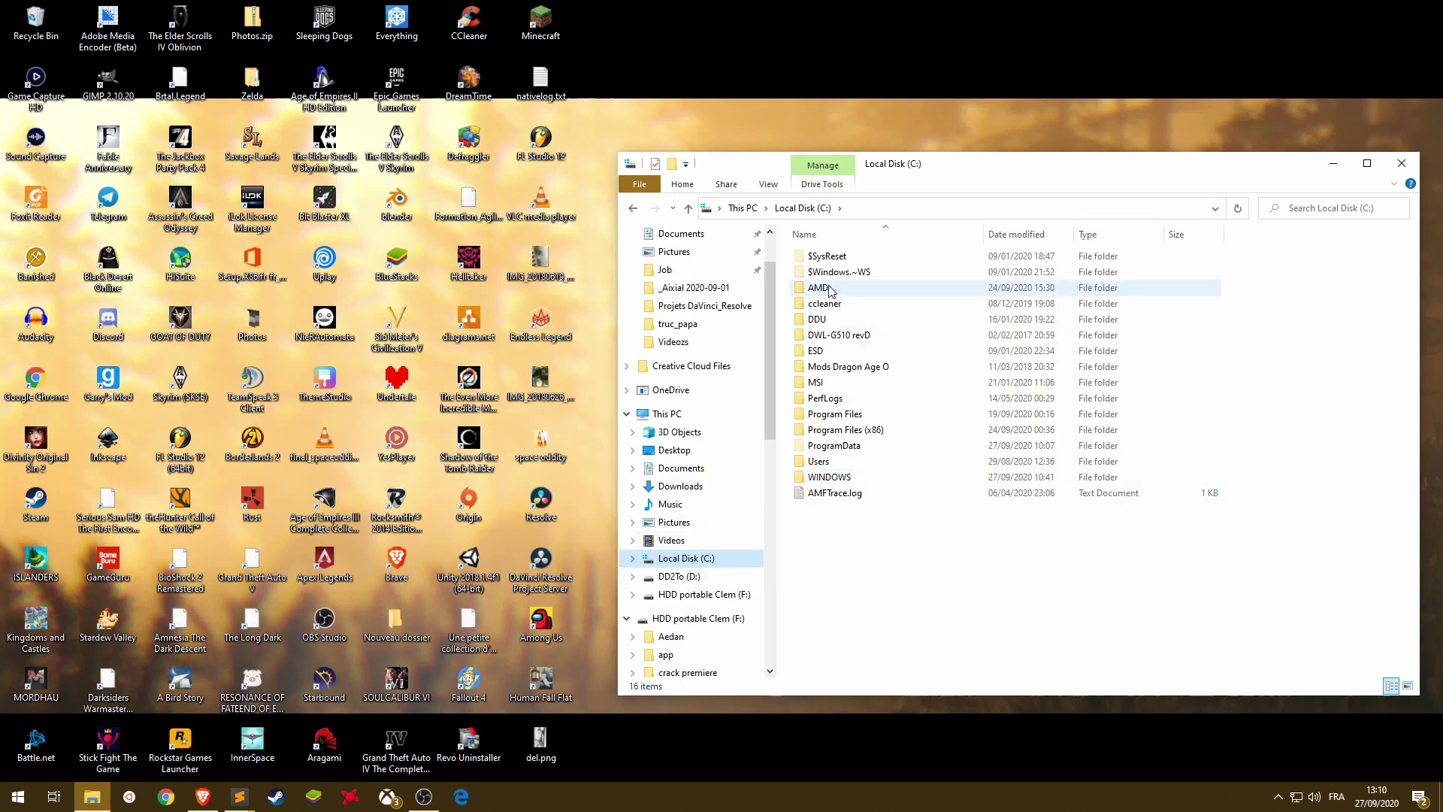
double_click(862, 480)
scroll(863, 482, "down", 10)
scroll(864, 483, "down", 5)
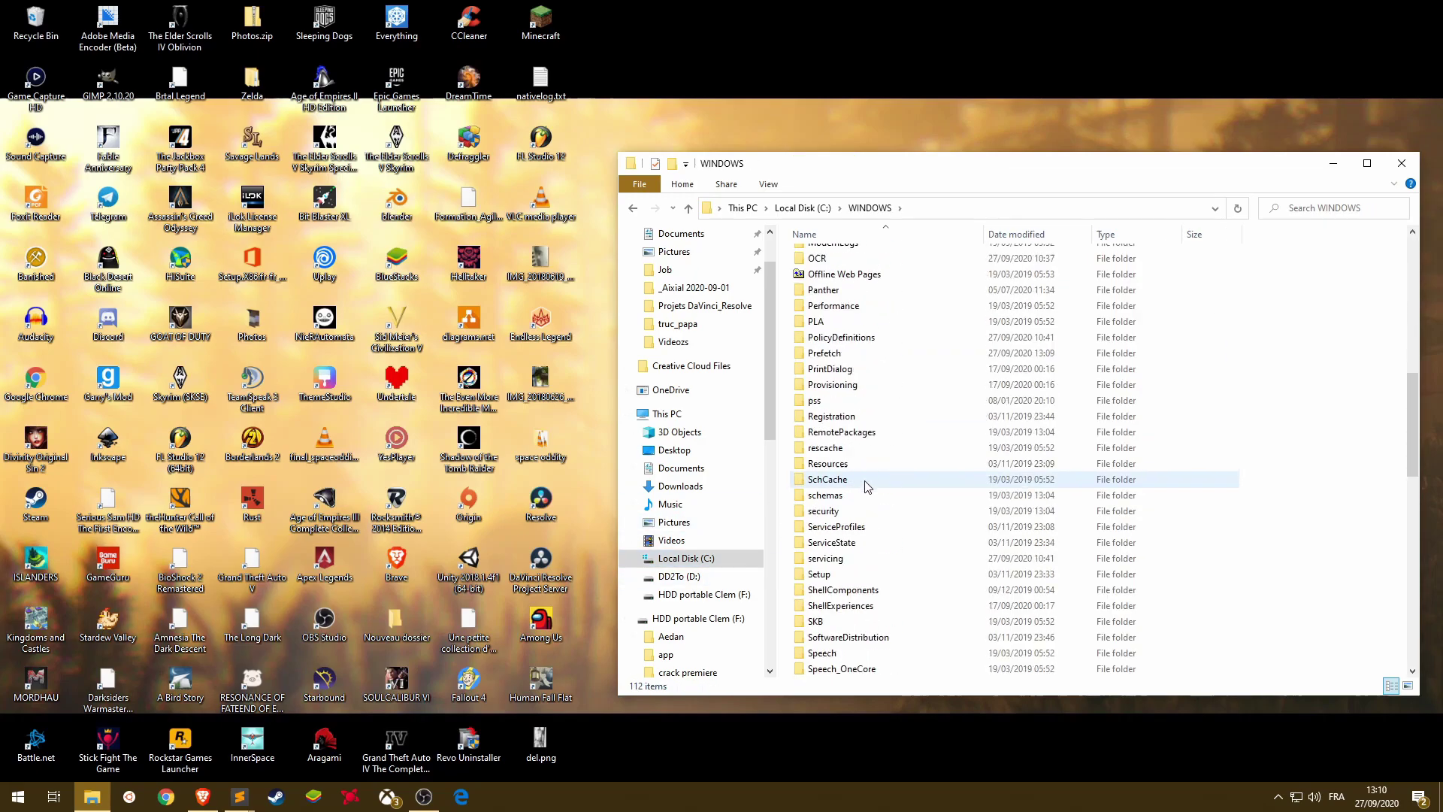
scroll(865, 486, "down", 5)
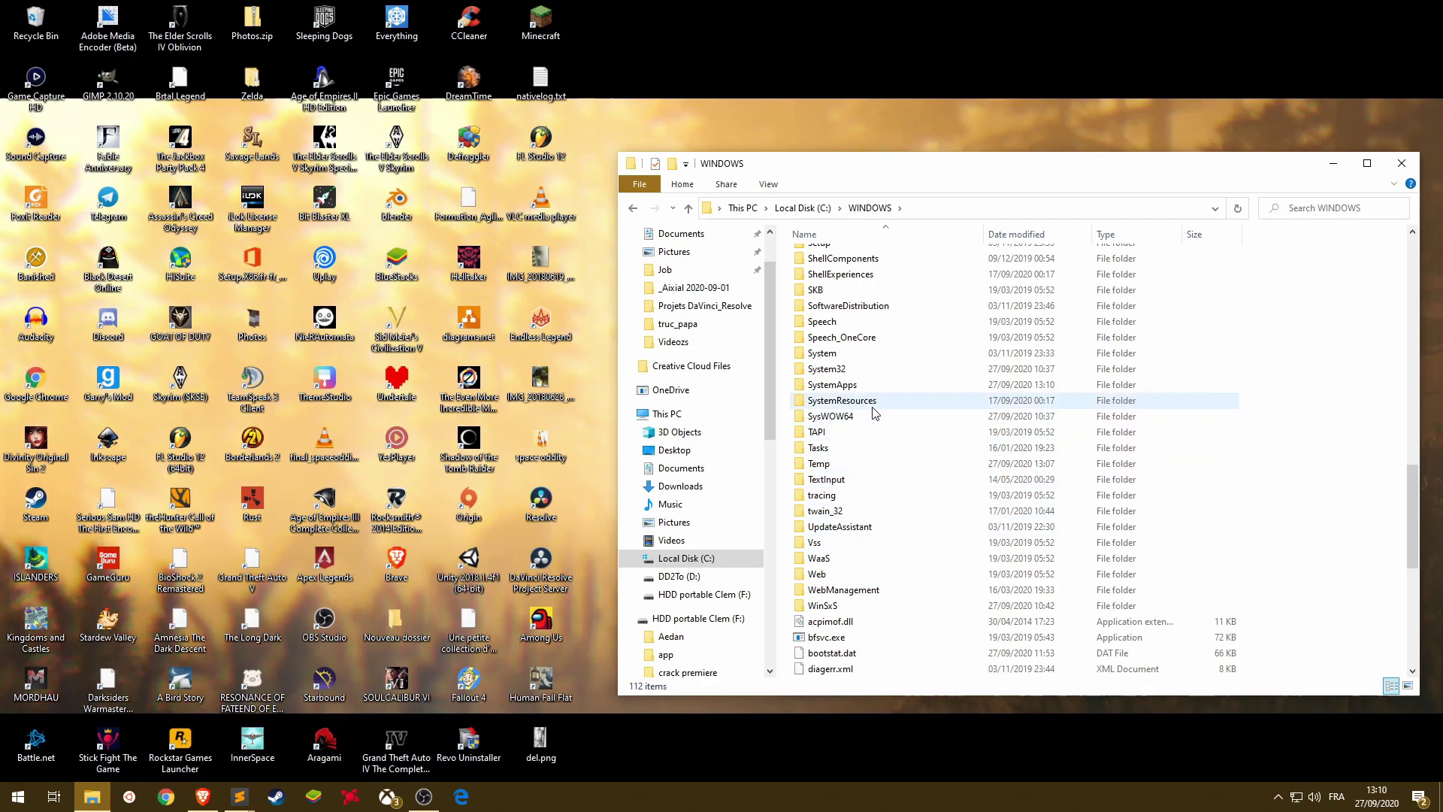
double_click(832, 385)
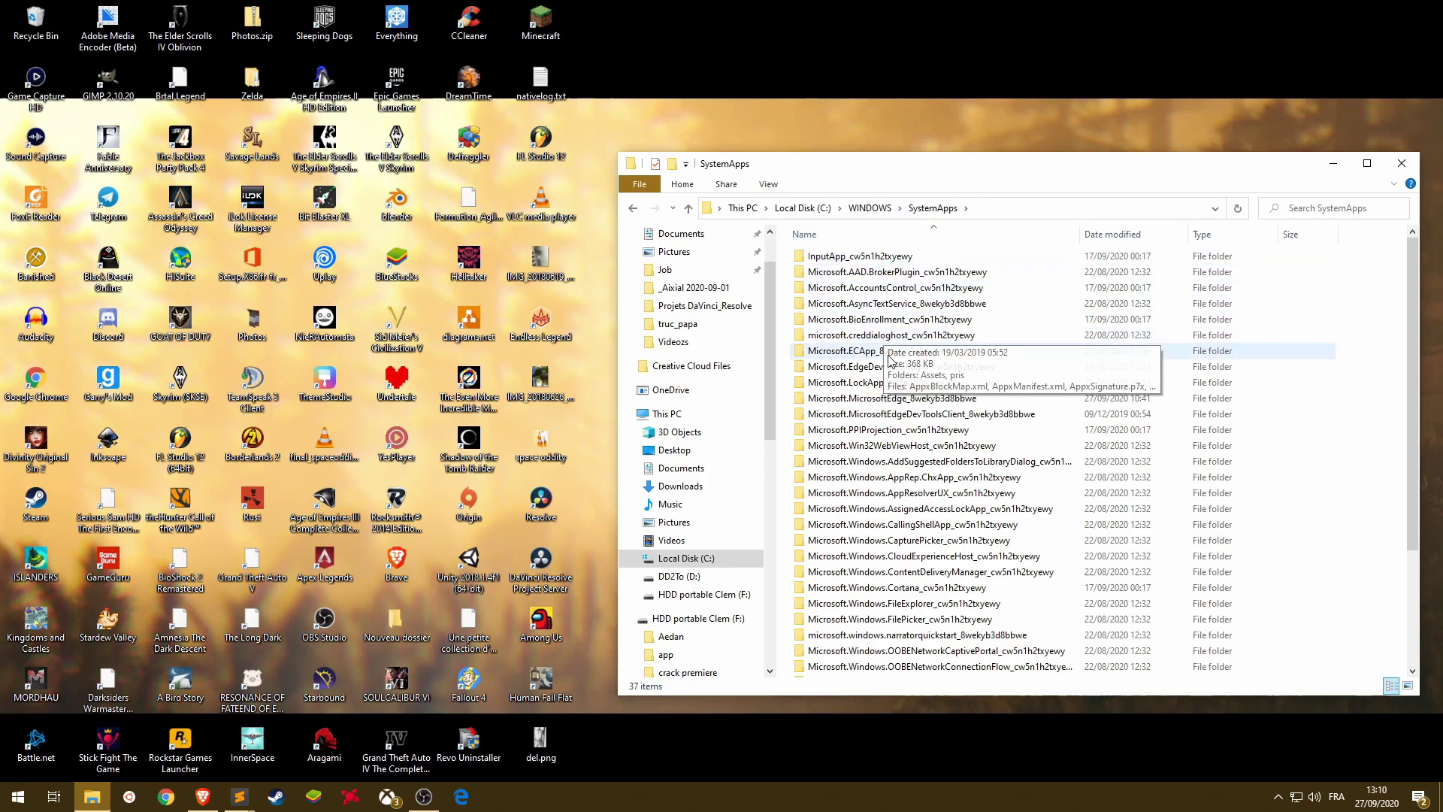
Rename the Microsoft.MicrosoftEdge_8wekyb3d8bbwe folder to old_Microsoft.MicrosoftEdge_8wekyb3d8bbwe.
left_click(924, 398)
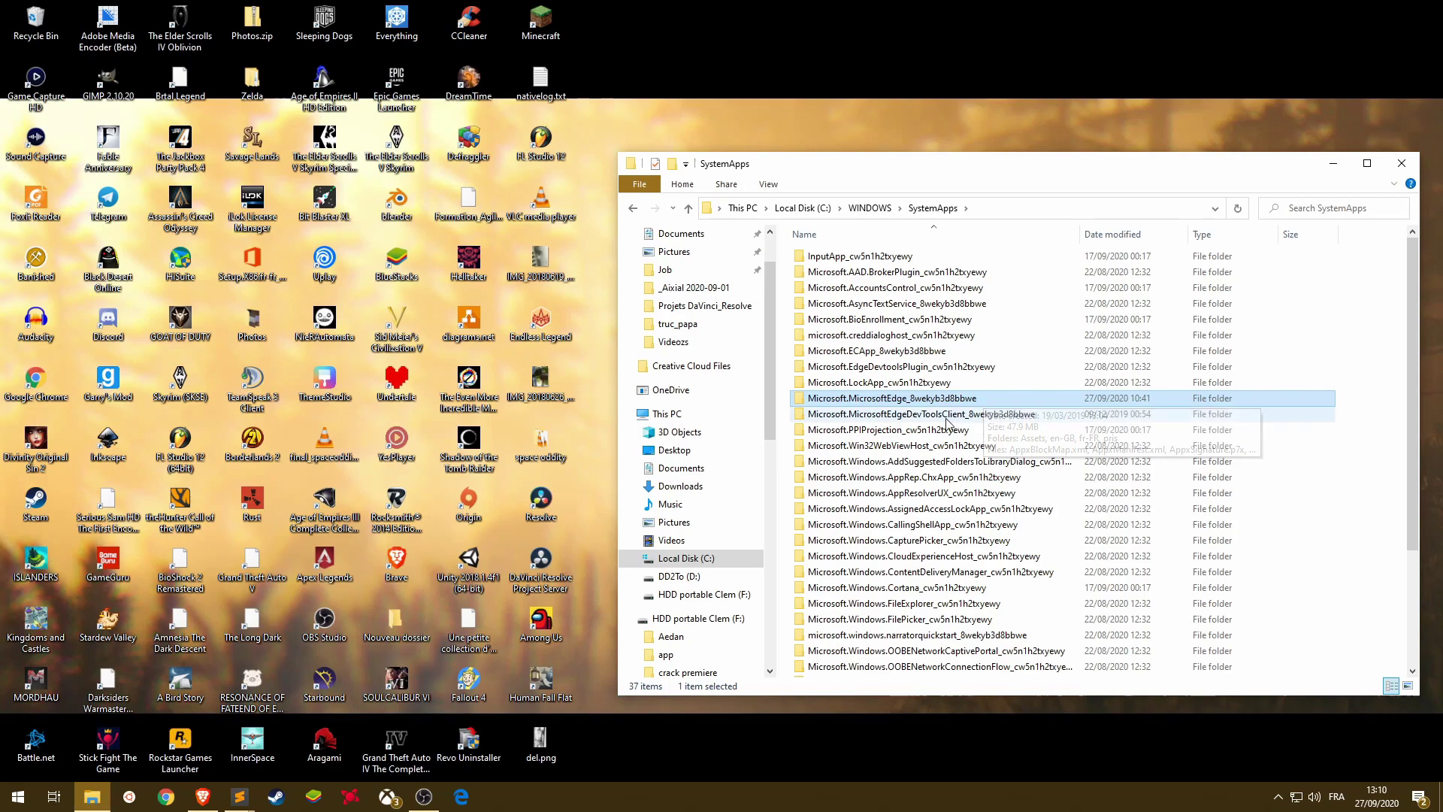
right_click(826, 402)
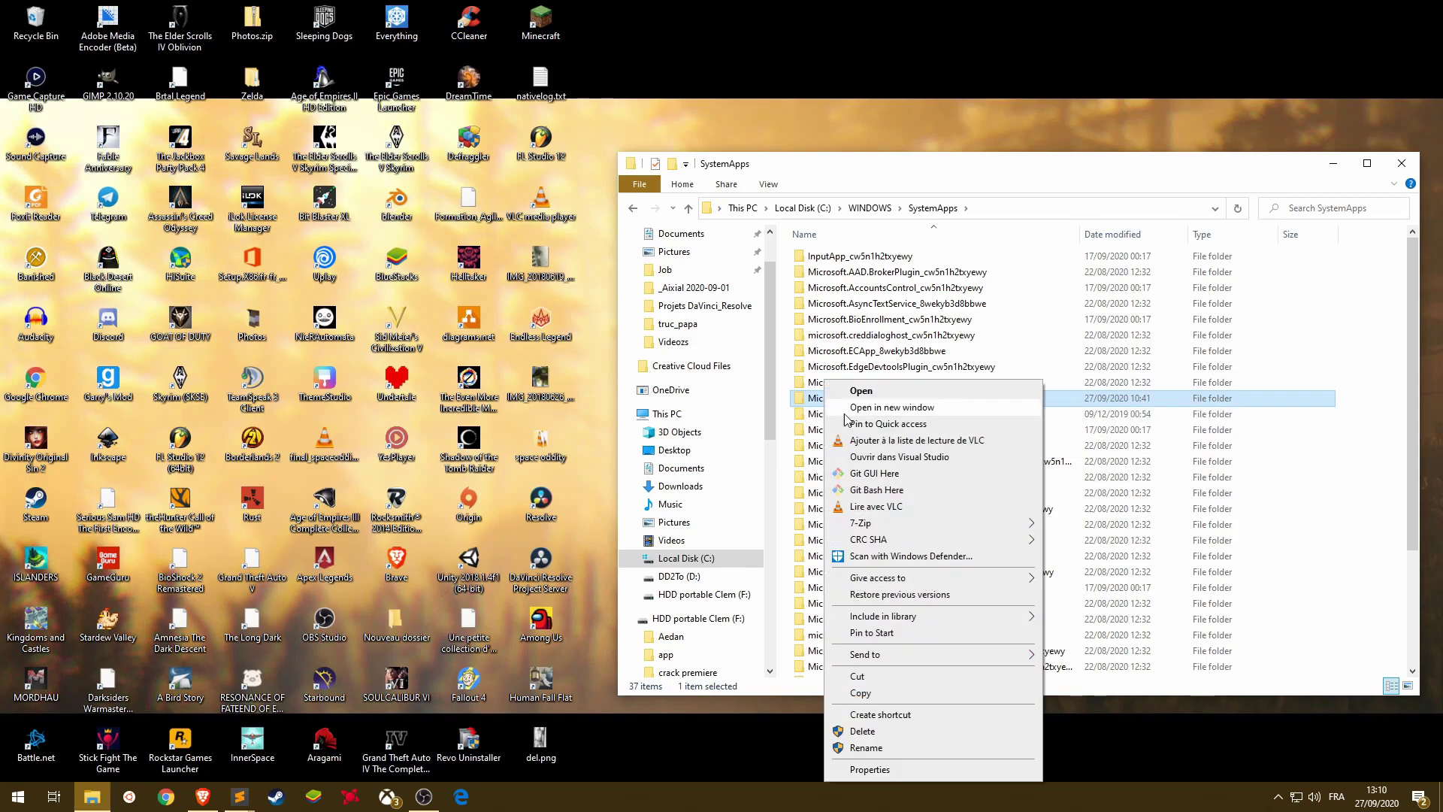
left_click(918, 752)
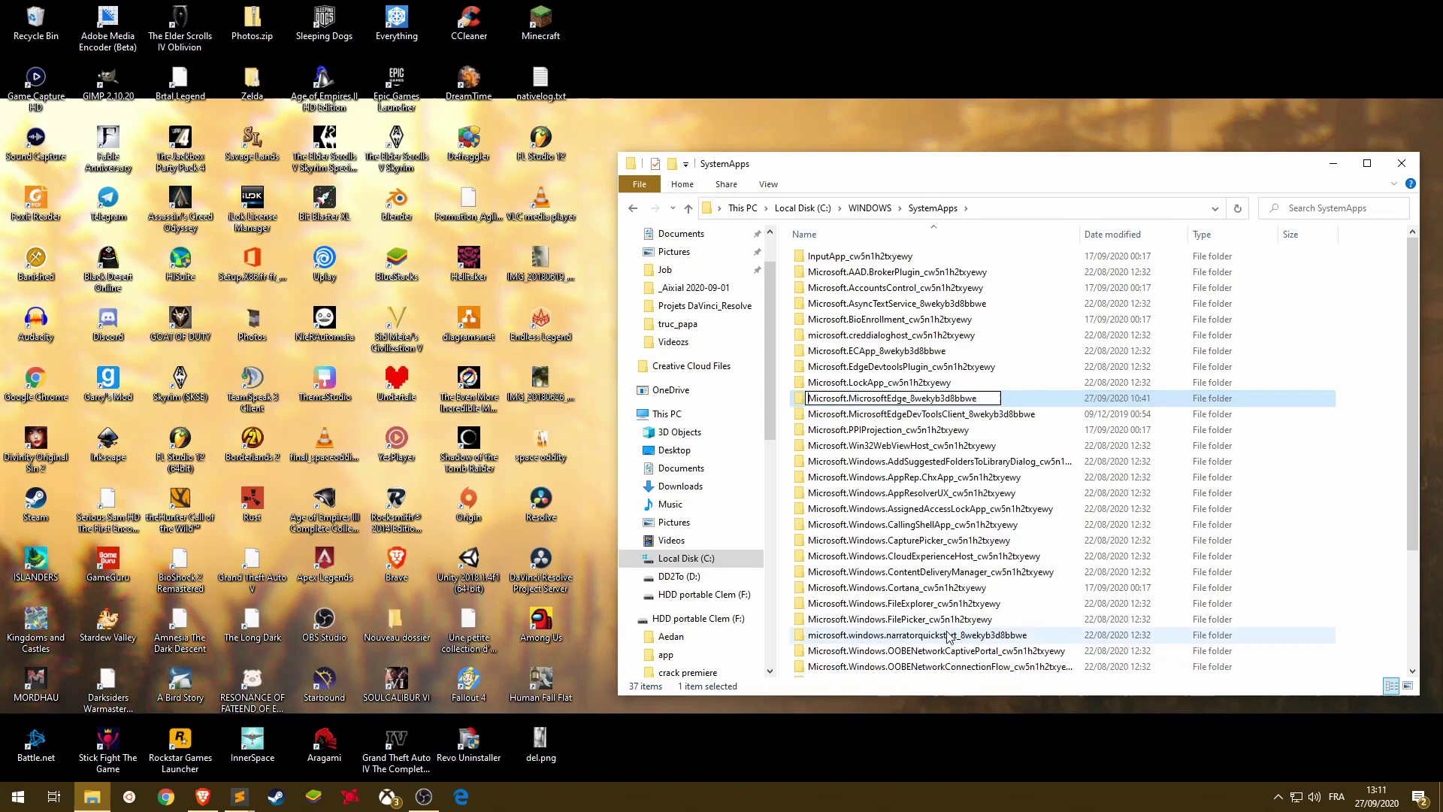
type("old_")
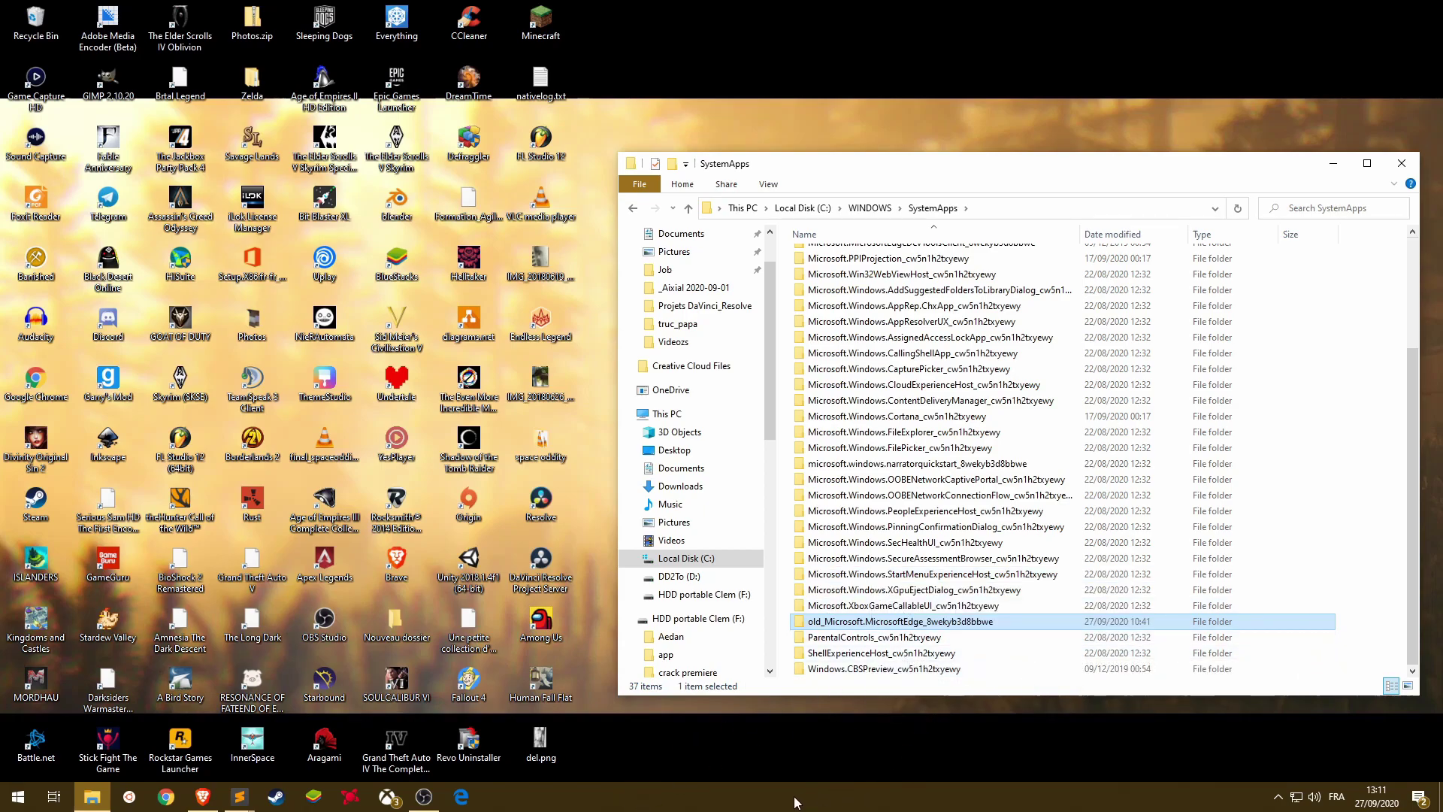
Open Task Manager from the taskbar, end Microsoft Text Input Application, then close Task Manager.
right_click(796, 802)
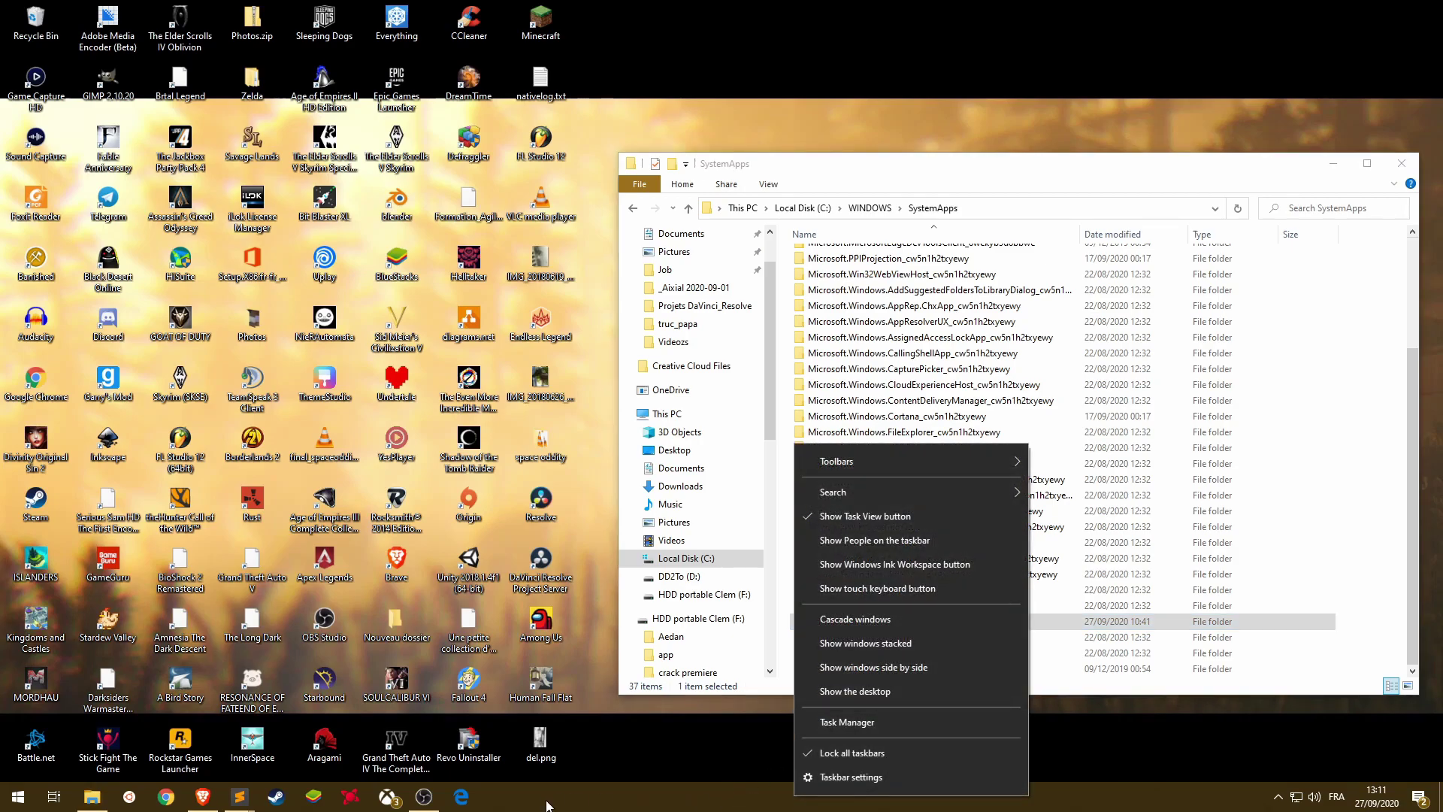
left_click(894, 723)
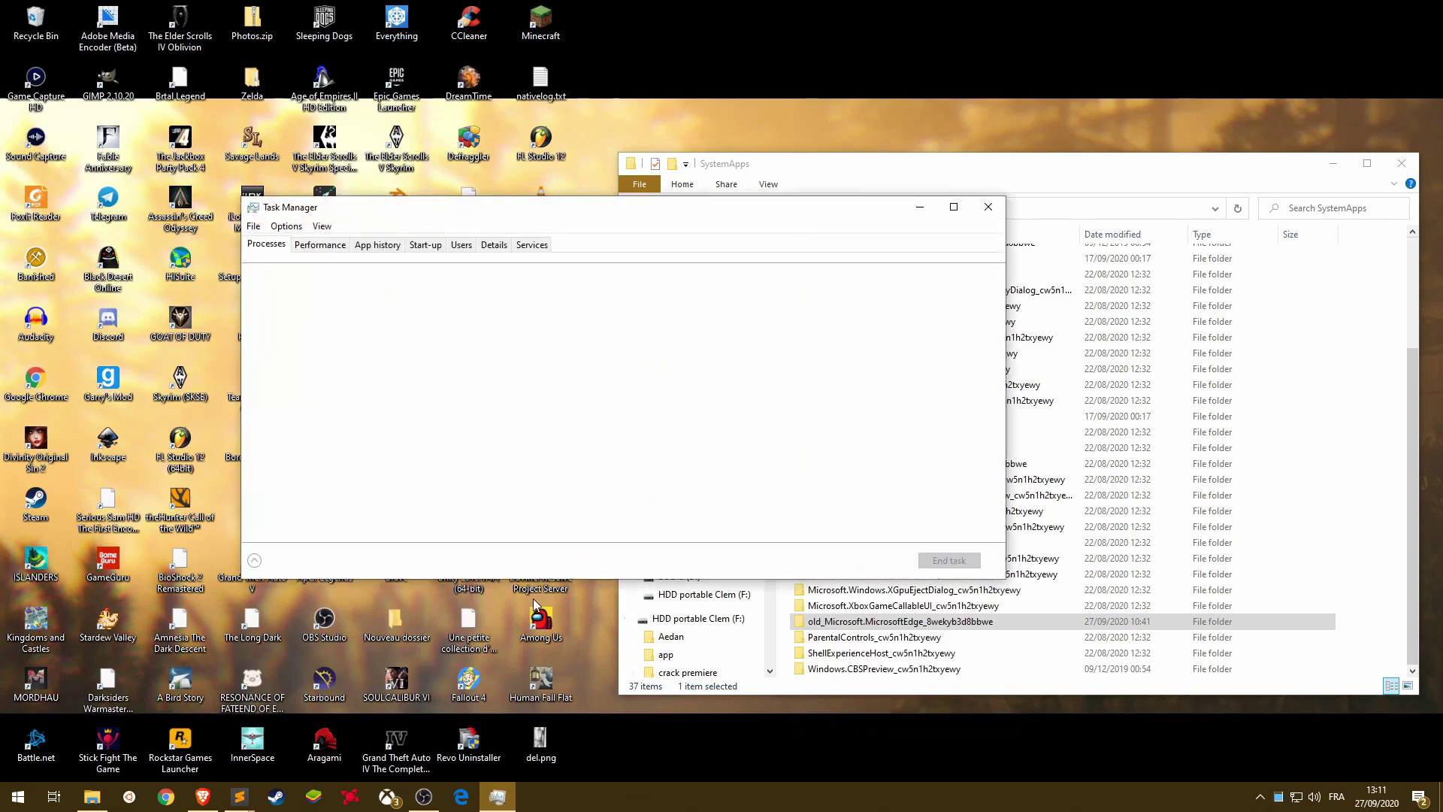
scroll(392, 474, "down", 3)
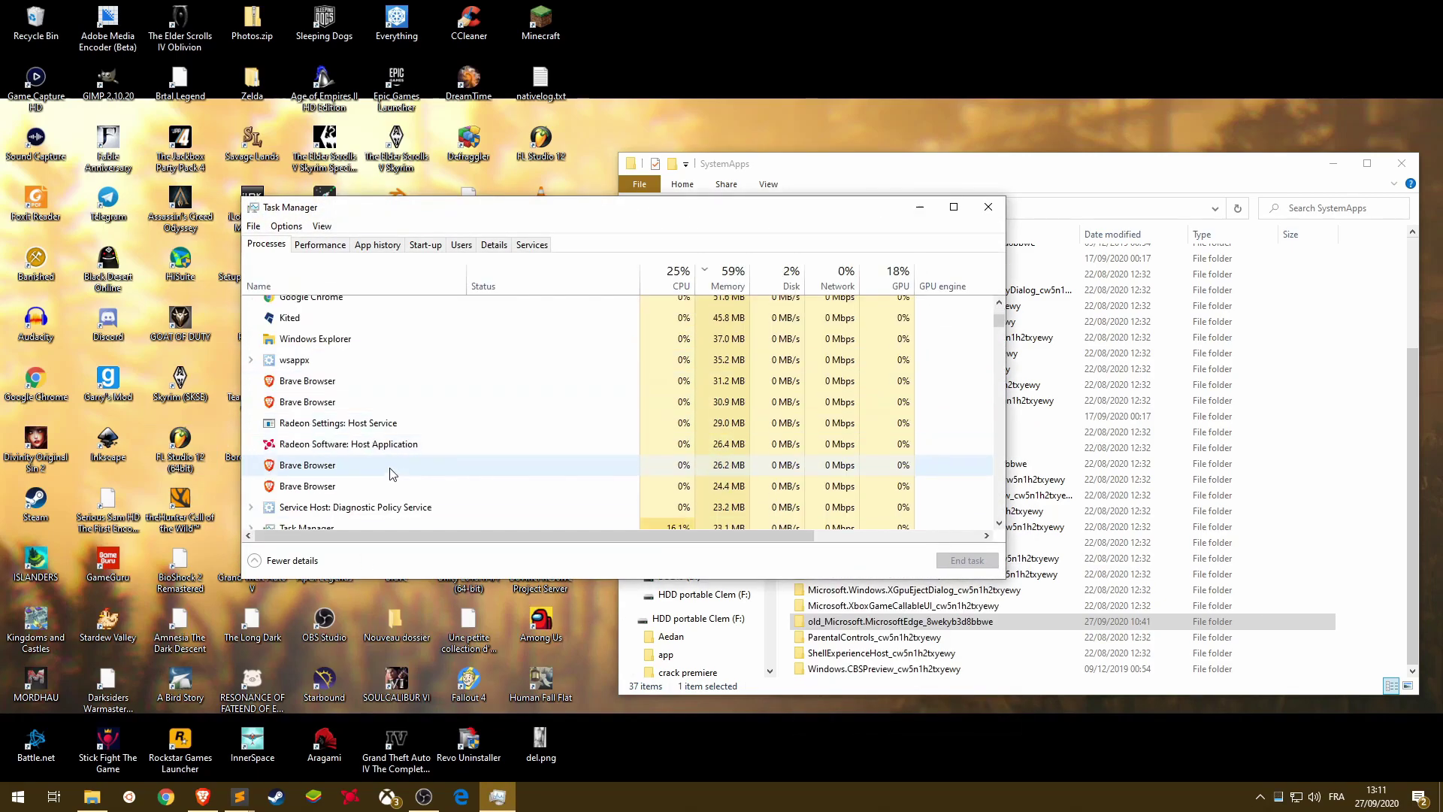
scroll(392, 474, "down", 2)
scroll(391, 479, "down", 2)
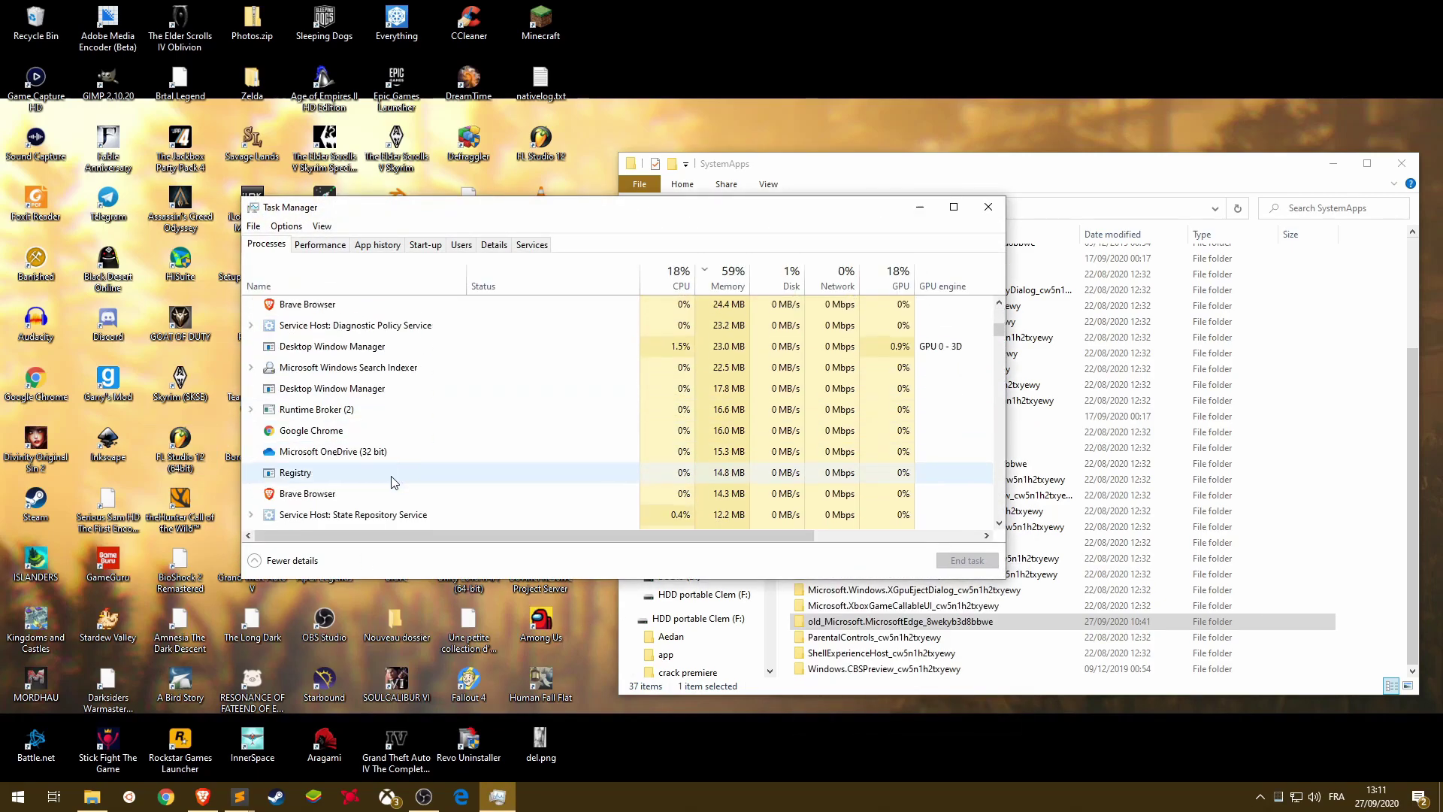
scroll(391, 481, "down", 3)
left_click(440, 400)
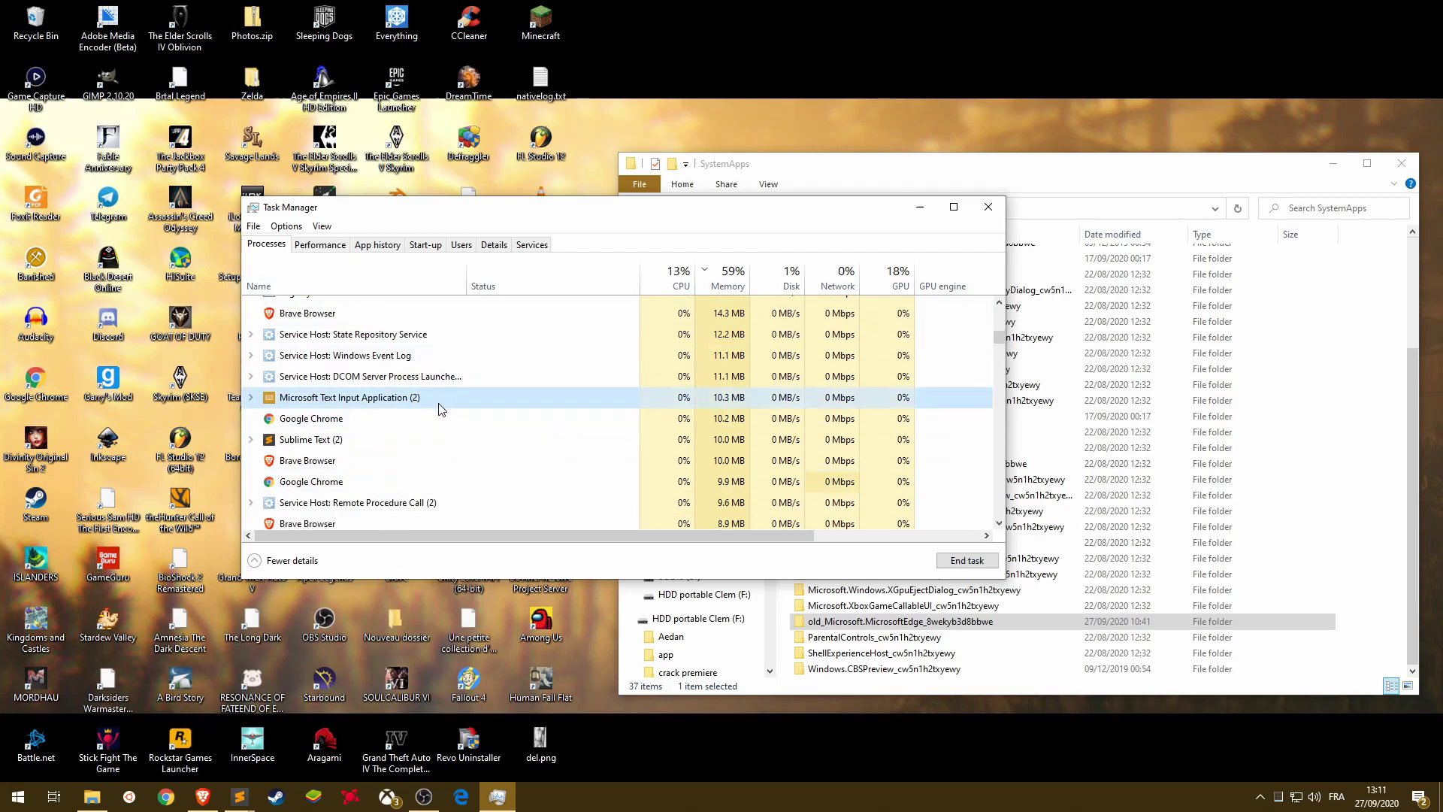
left_click(967, 561)
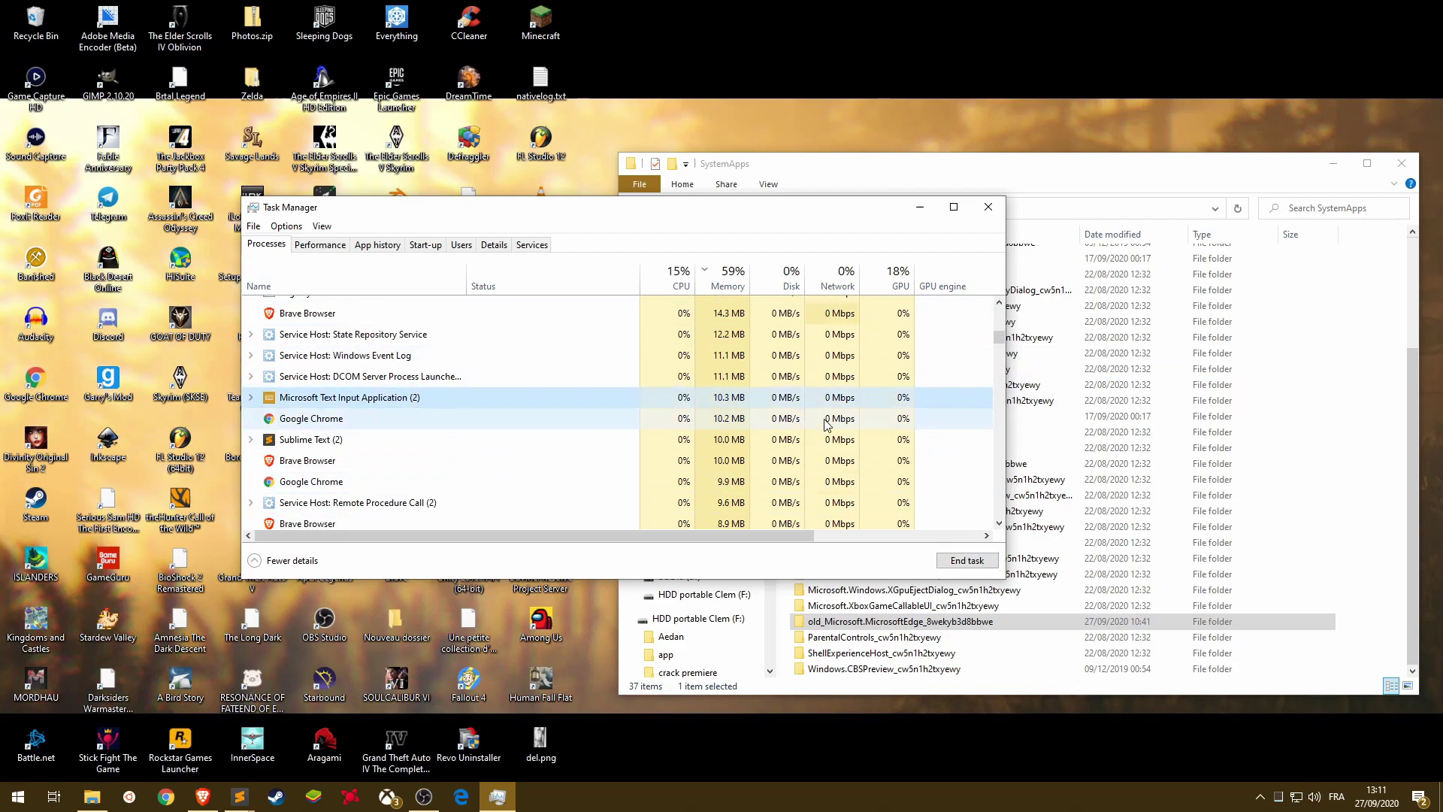
scroll(857, 451, "down", 3)
left_click(988, 208)
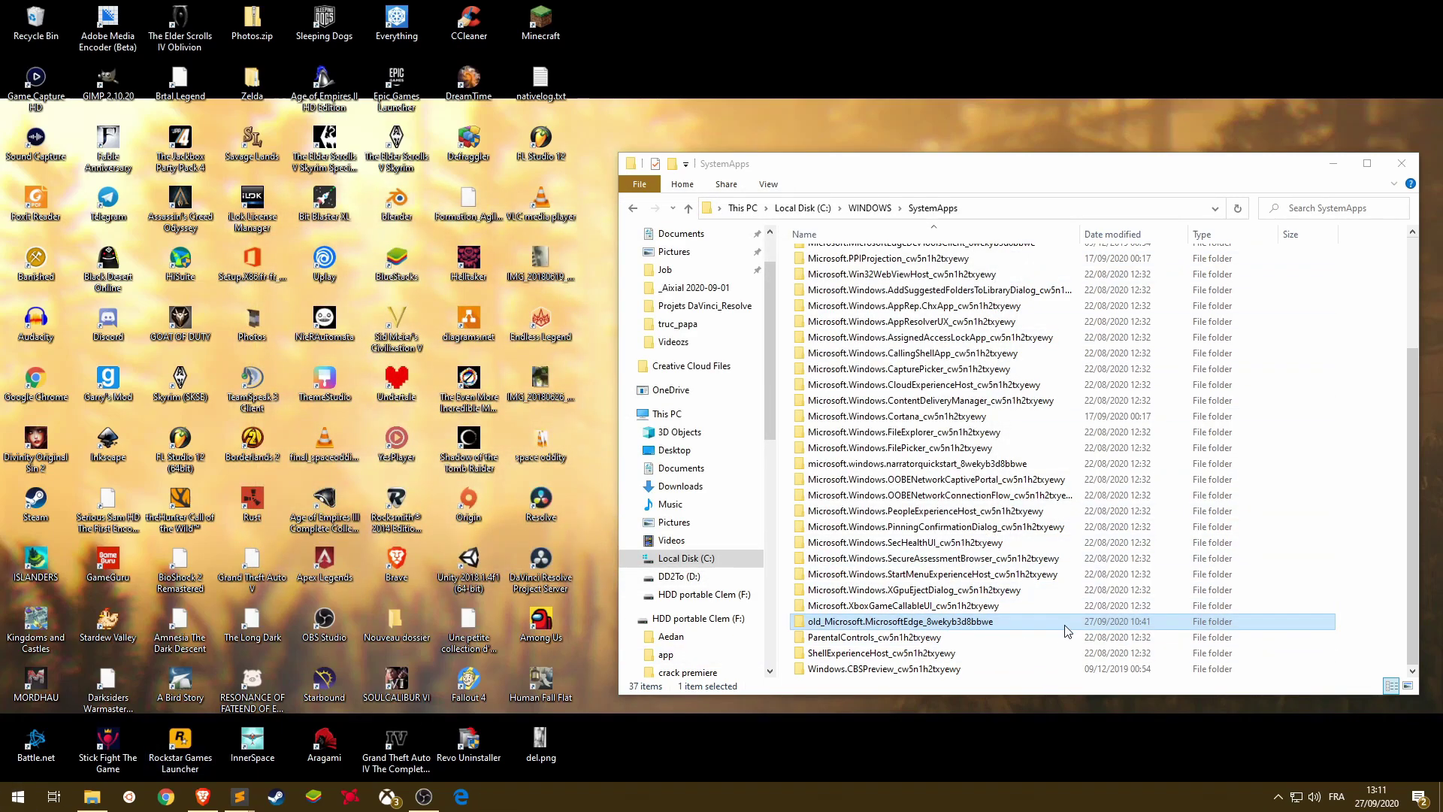
Try the Edge taskbar button, unpin Edge, then try opening Edge from Start search.
left_click(461, 798)
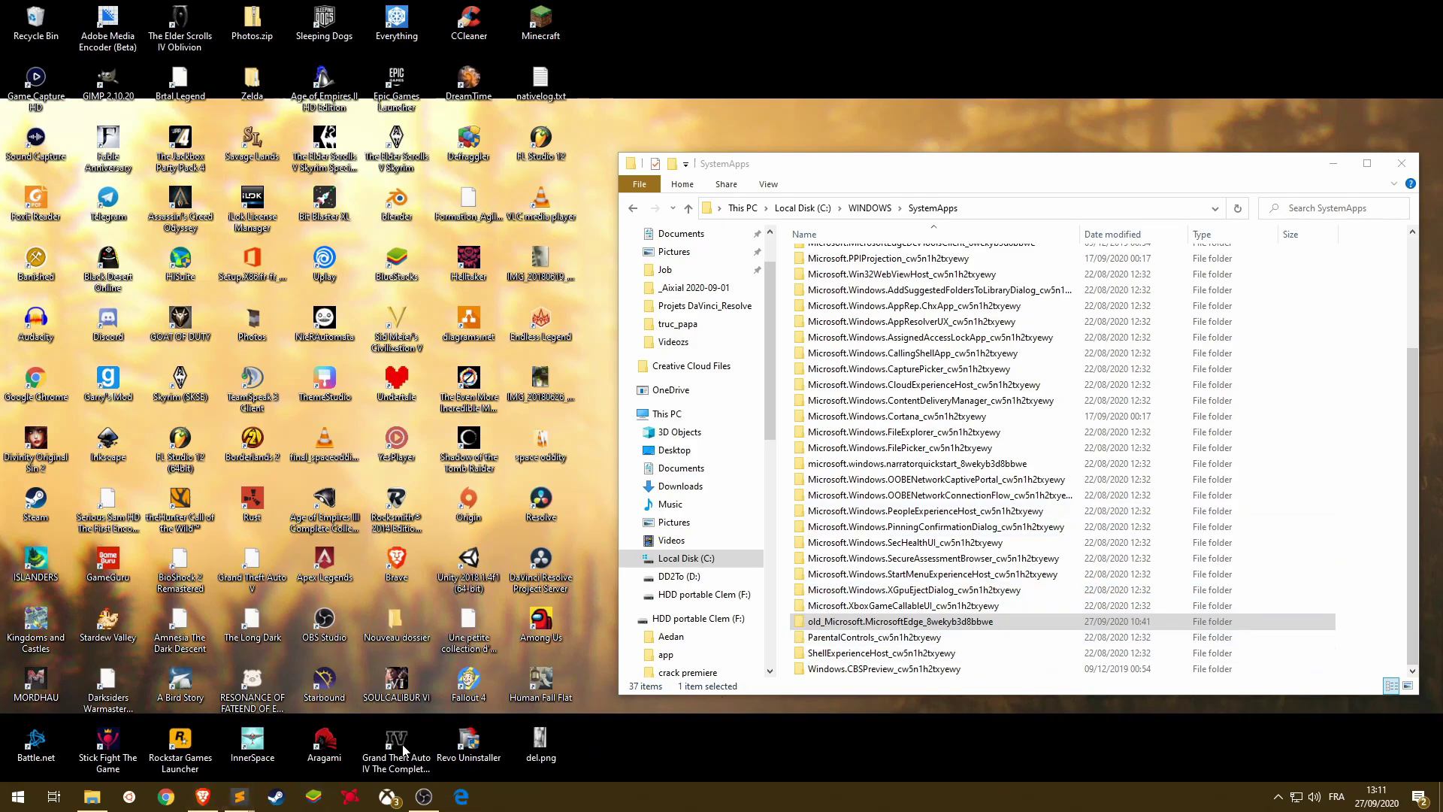
right_click(463, 798)
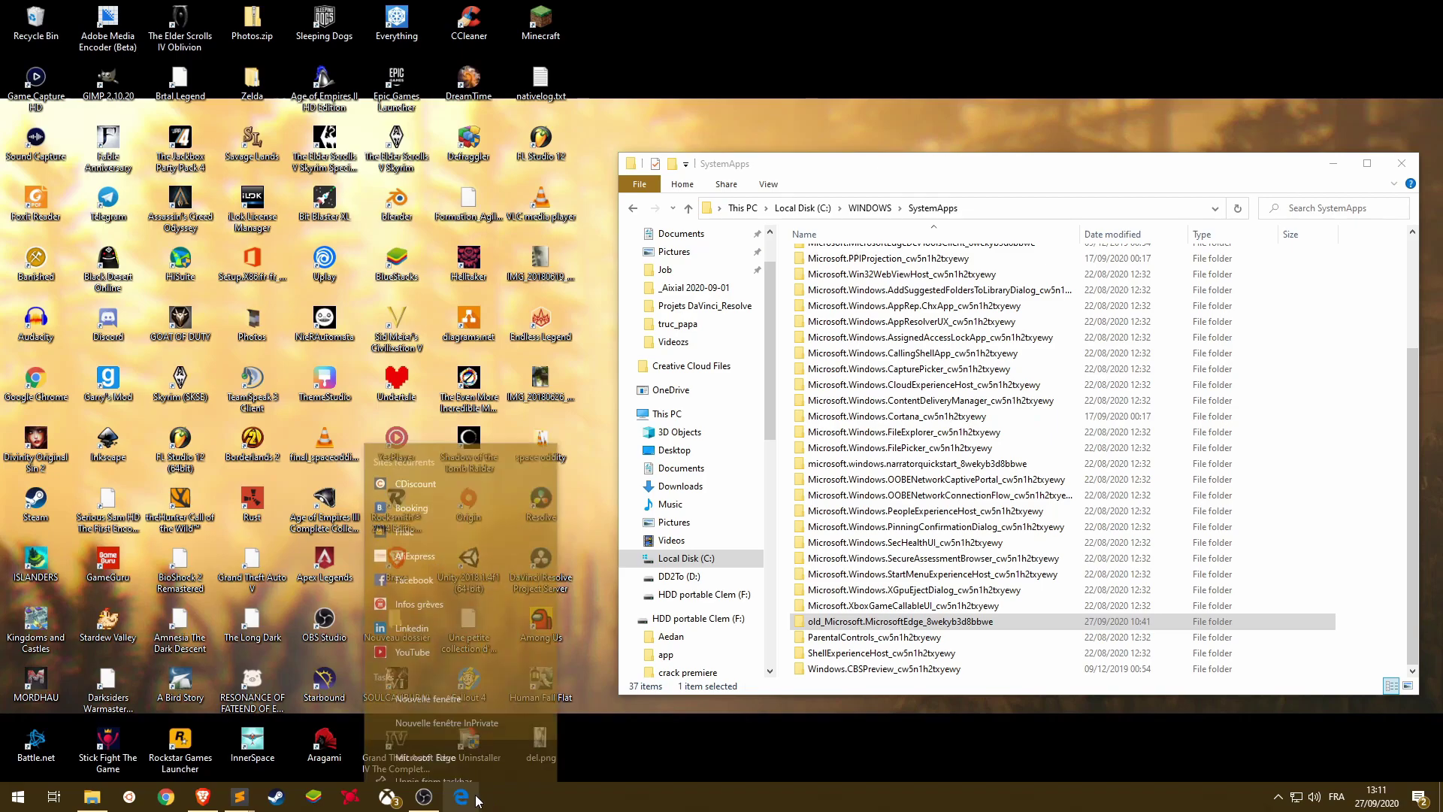
left_click(481, 768)
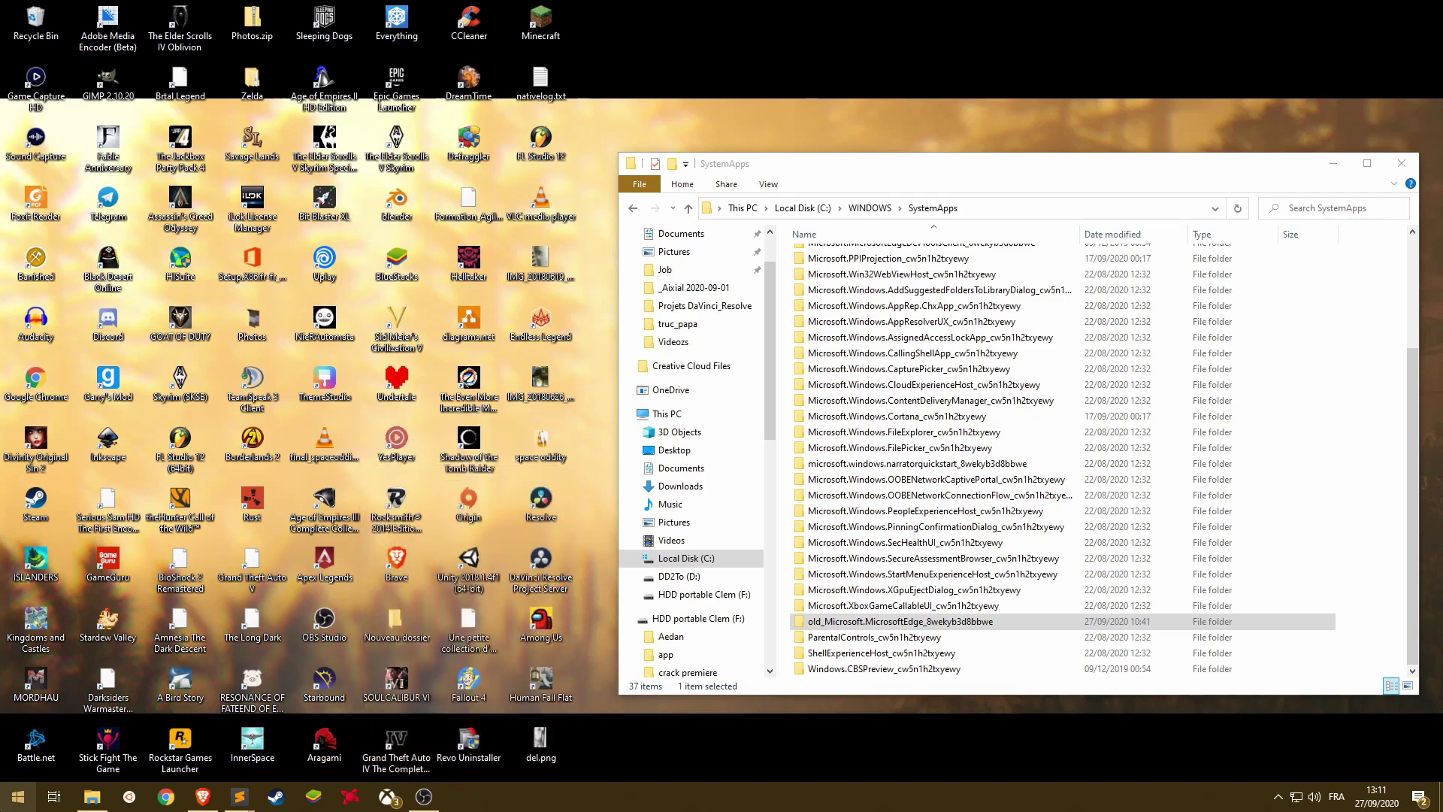
left_click(16, 798)
type("edge")
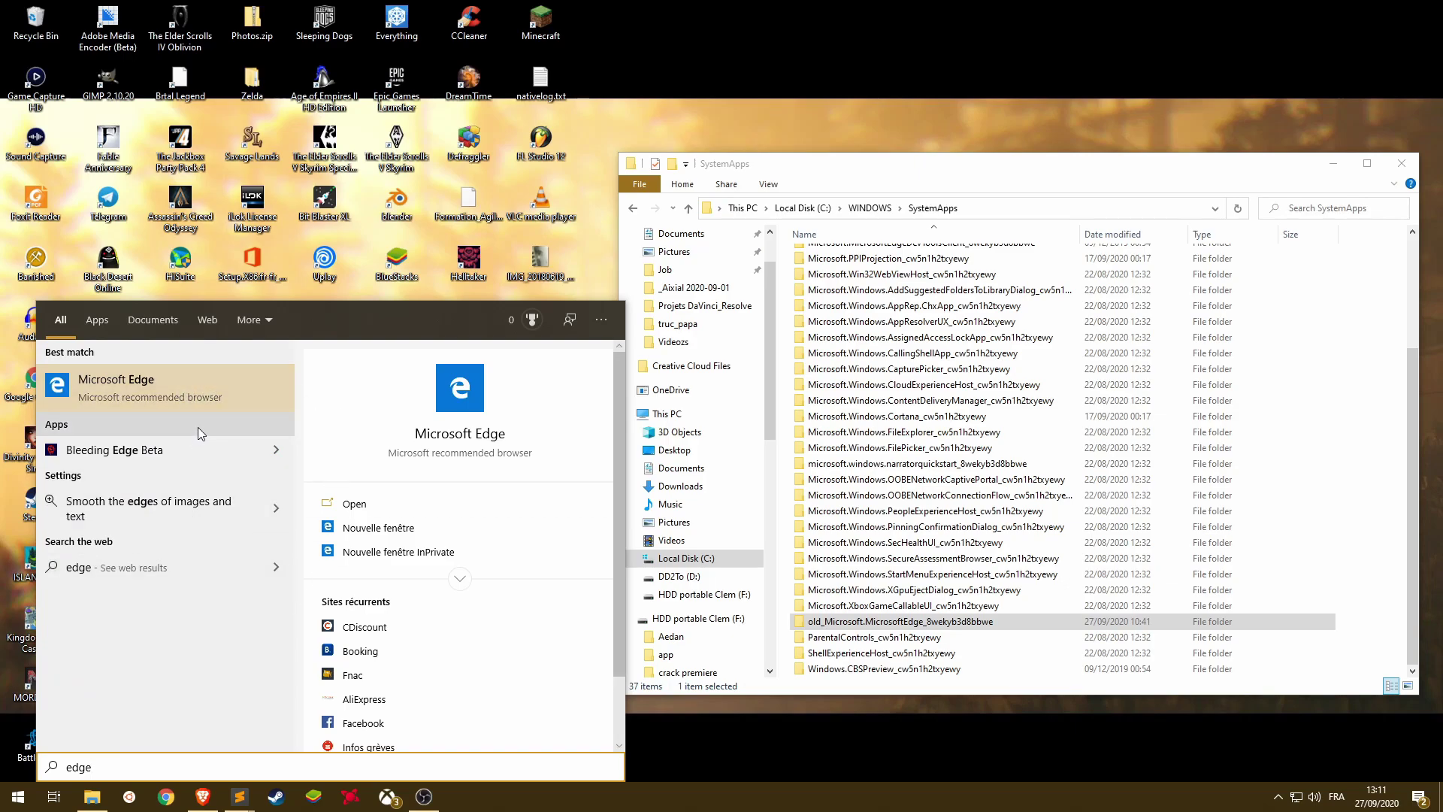
left_click(209, 387)
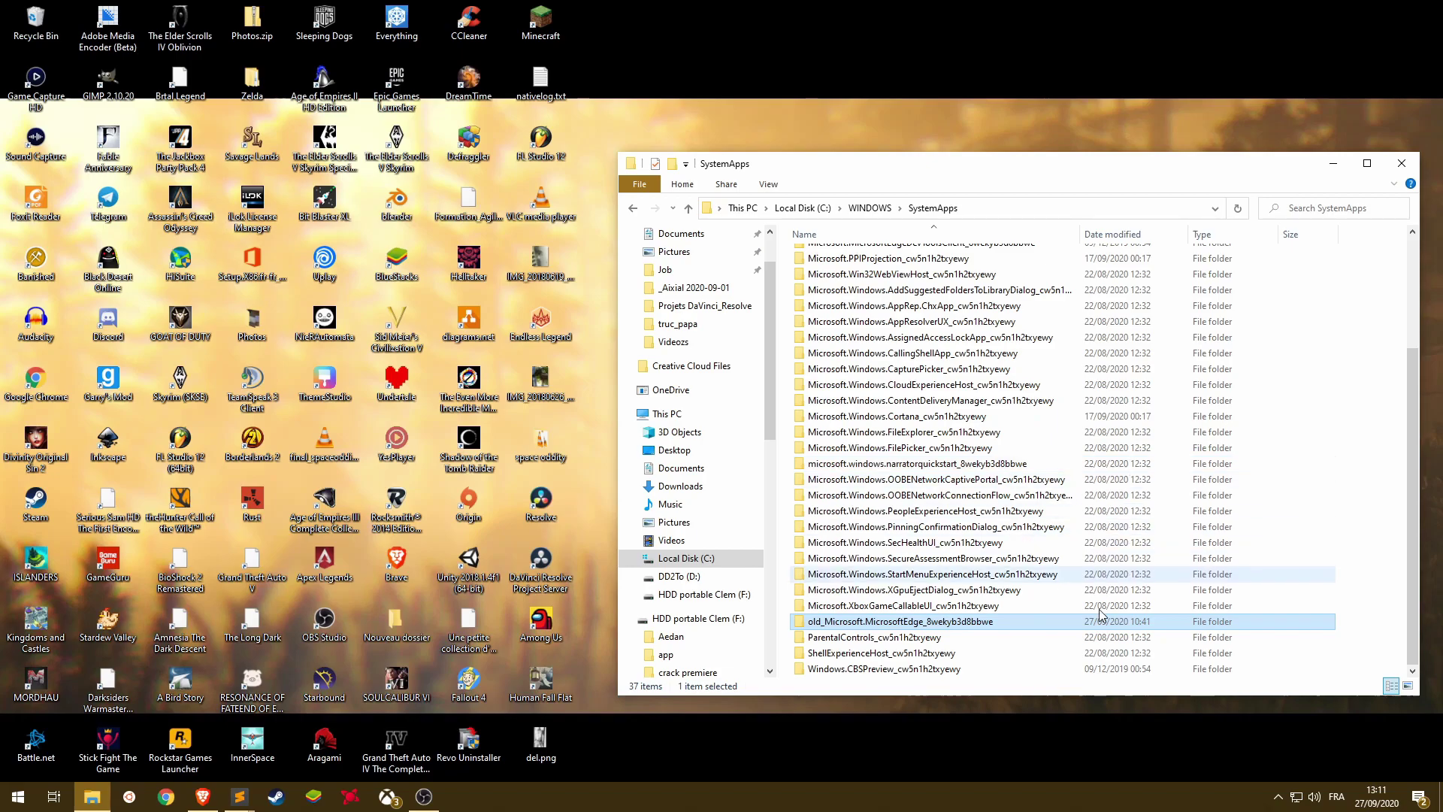
right_click(1044, 800)
left_click(1045, 740)
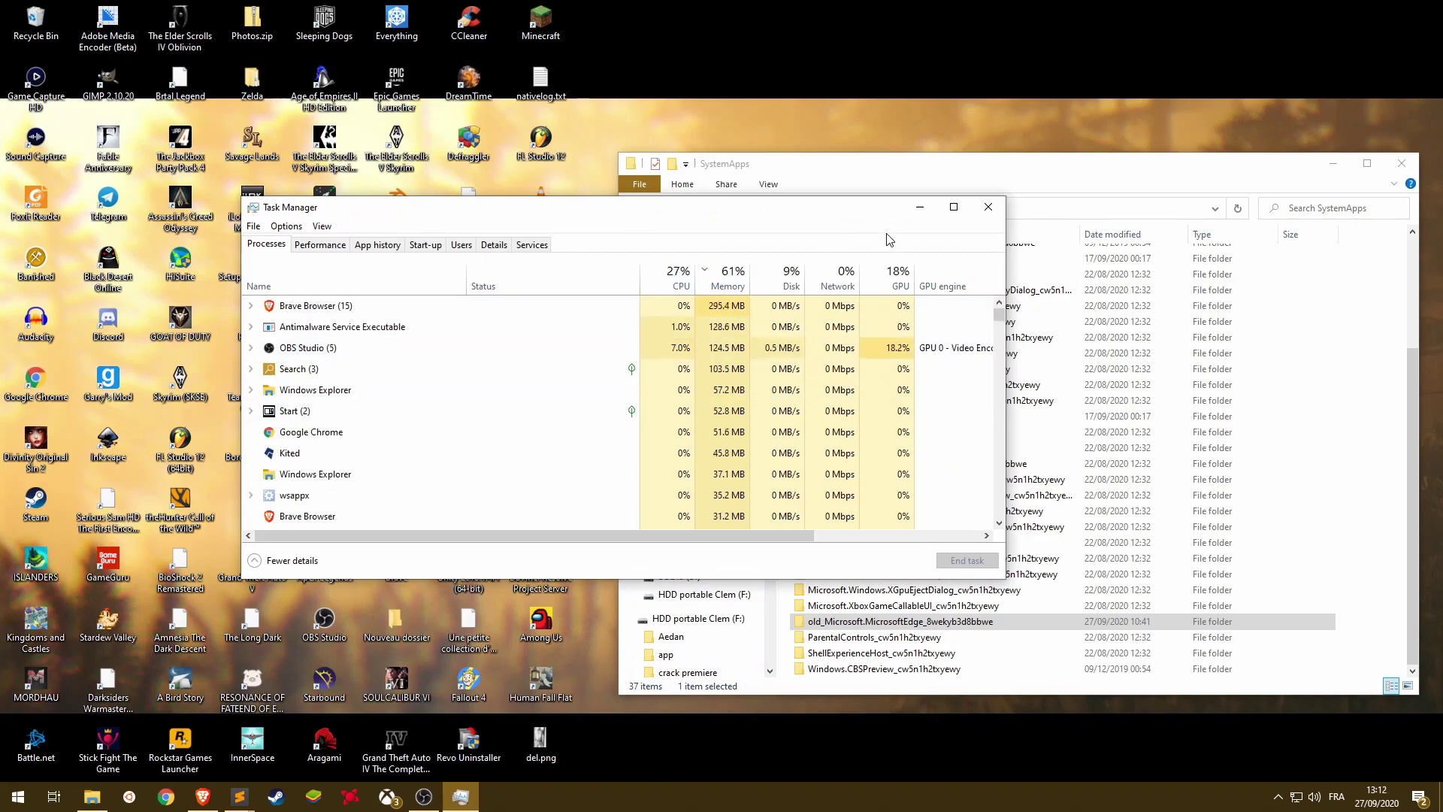
scroll(426, 479, "down", 3)
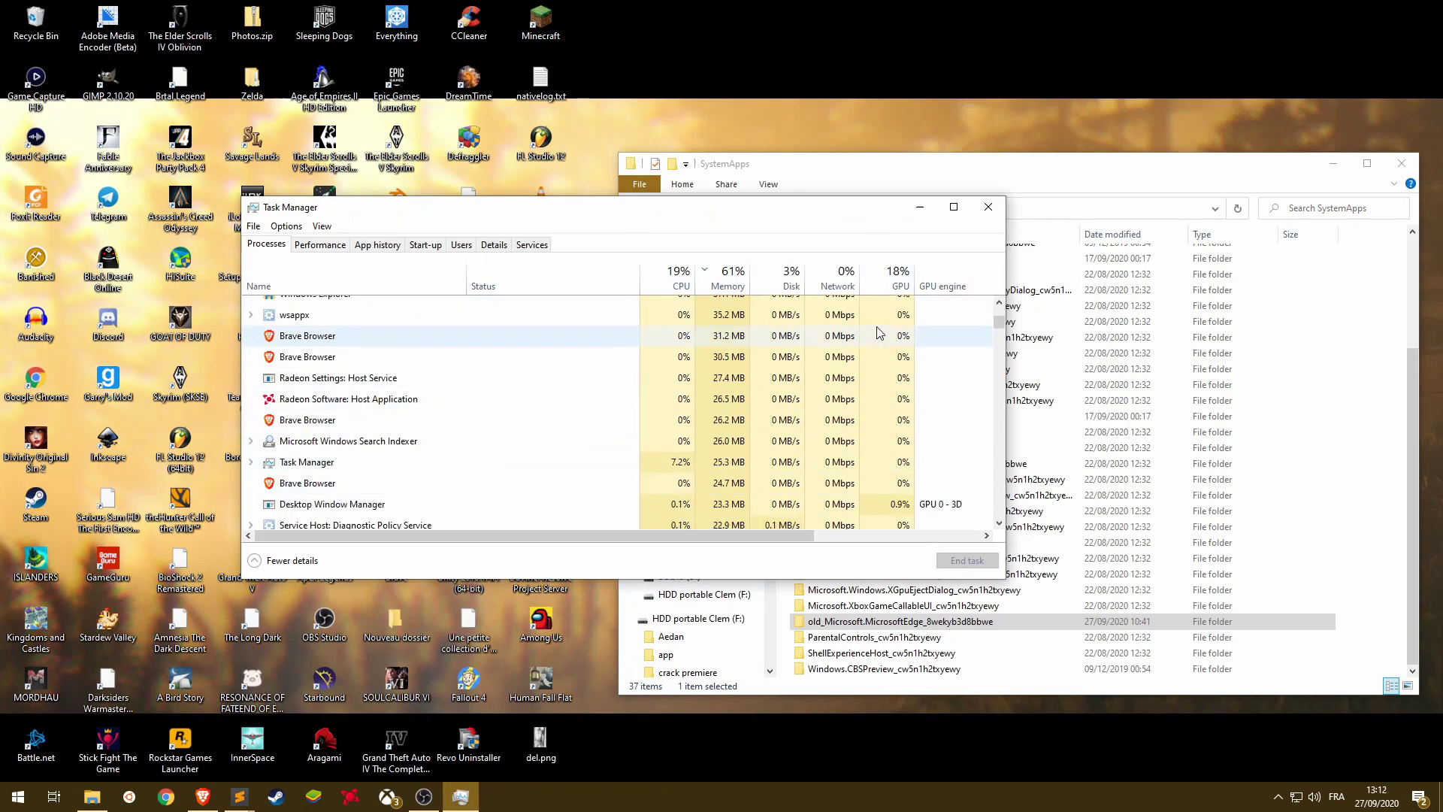
scroll(678, 429, "up", 3)
scroll(790, 418, "up", 1)
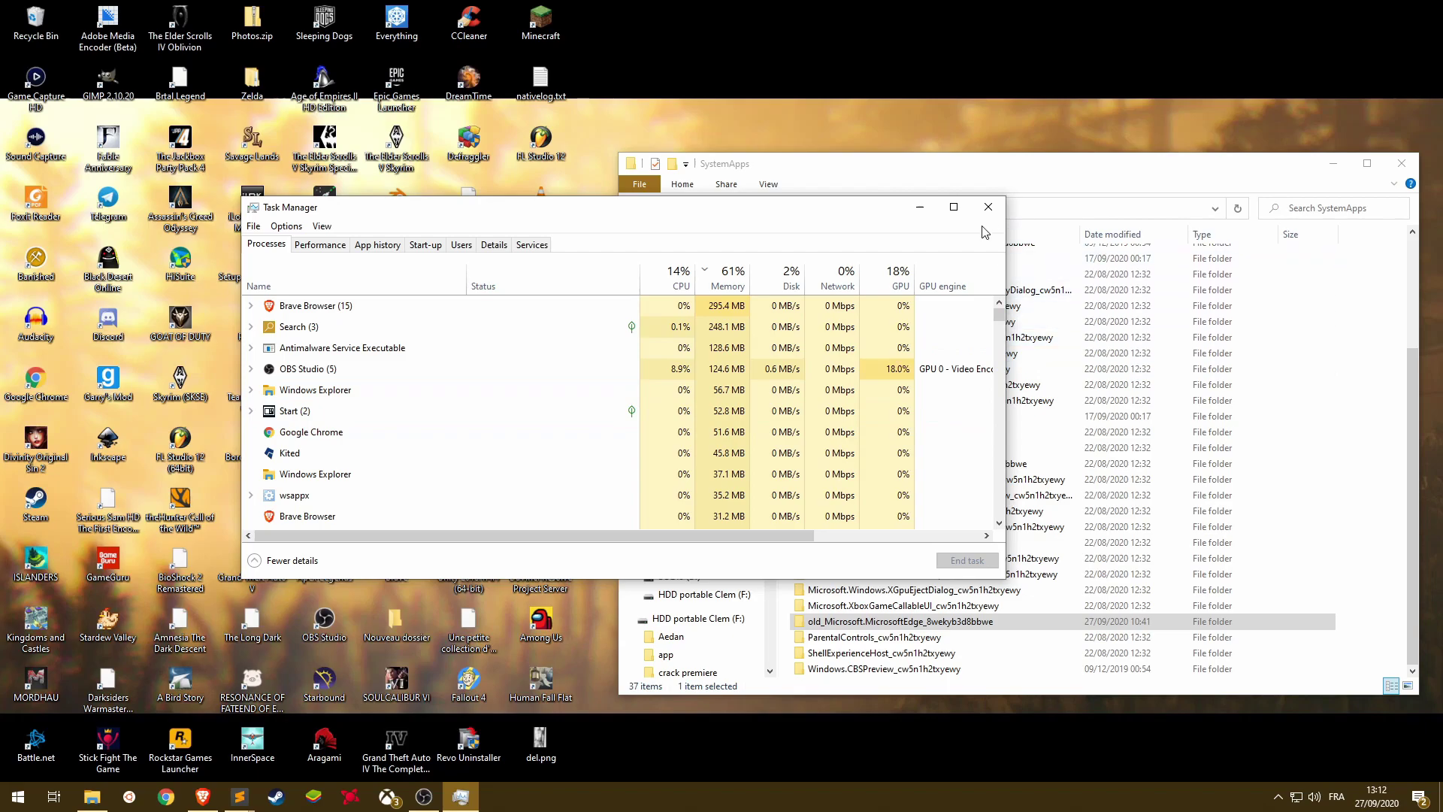
left_click(989, 208)
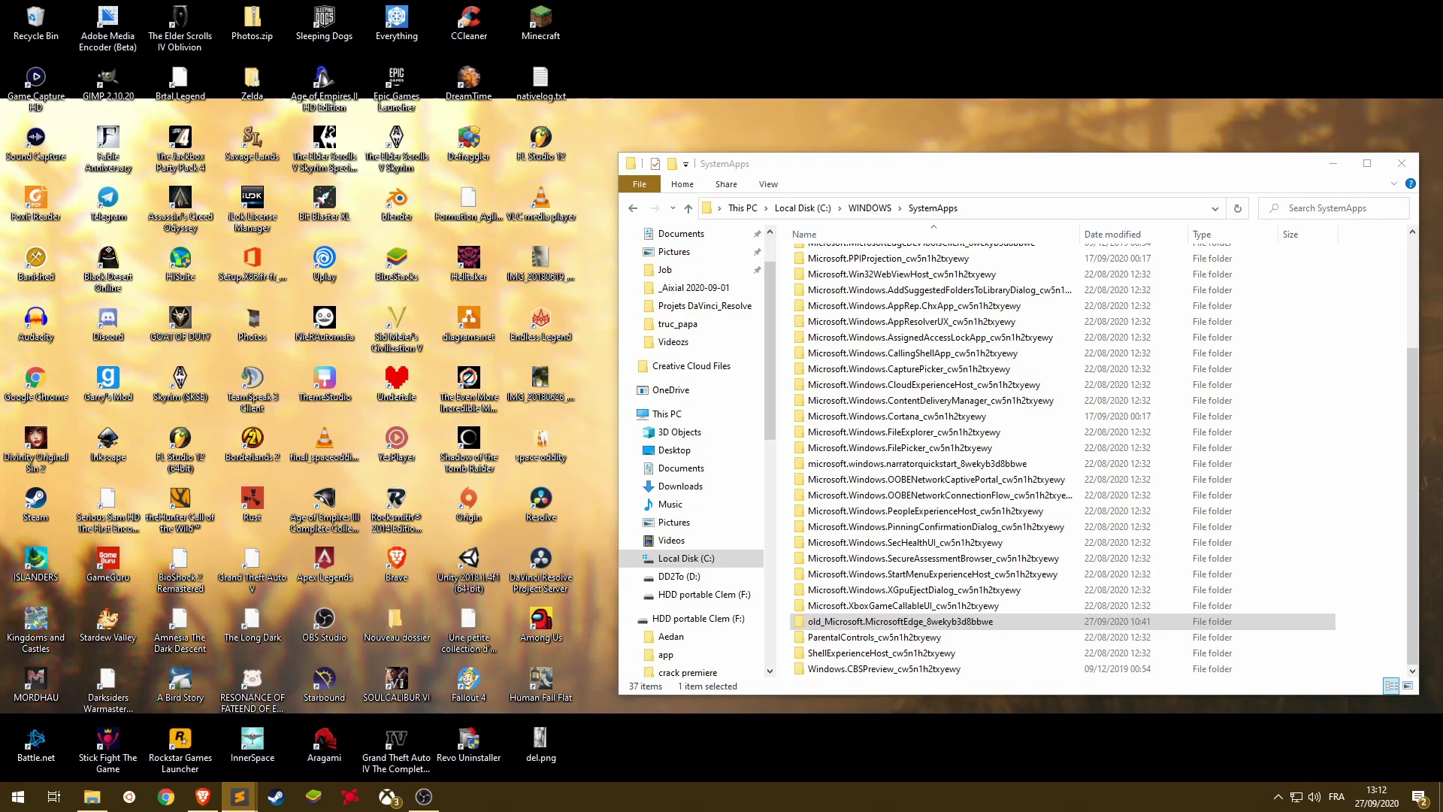
Drag the Sublime Text thank-you note in from the right edge beside the SystemApps folder.
mouse_move(1437, 240)
left_mouse_down()
mouse_move(283, 240)
mouse_move(414, 156)
left_mouse_up()
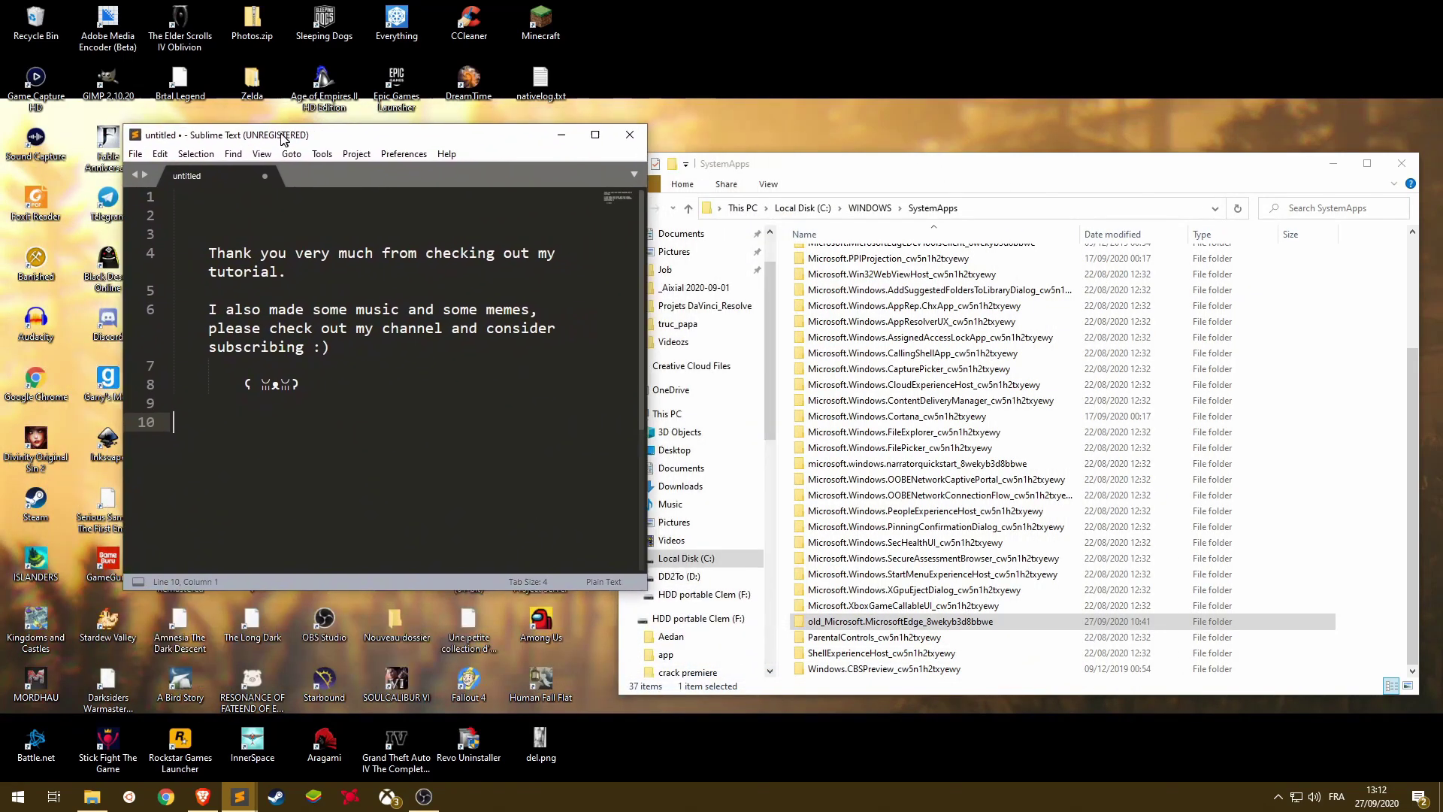